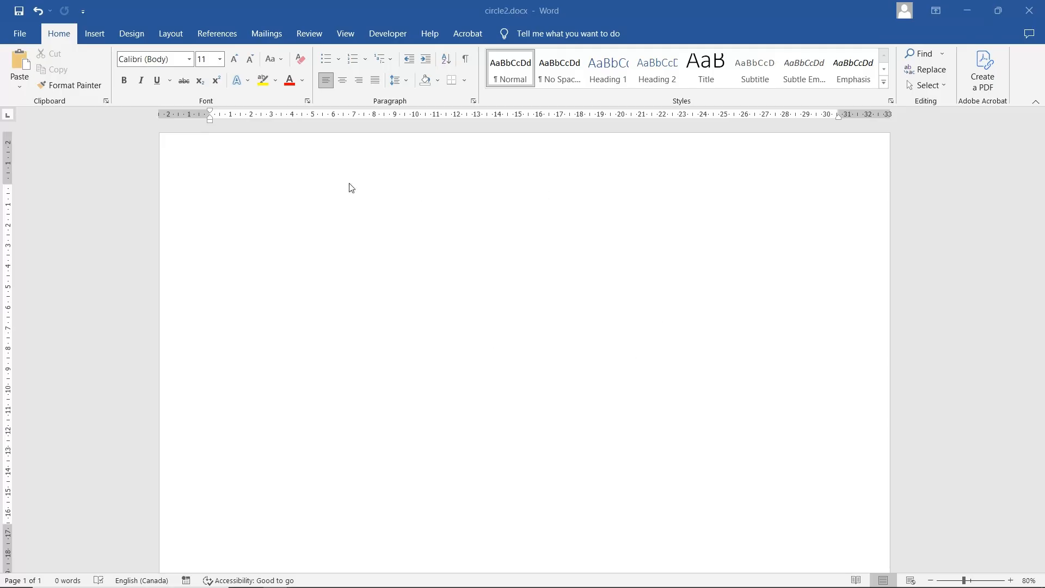
Step: Draw a Summing Junction flowchart shape on the page and adjust it to about 8.31 cm high by 8.86 cm wide
left_click(95, 34)
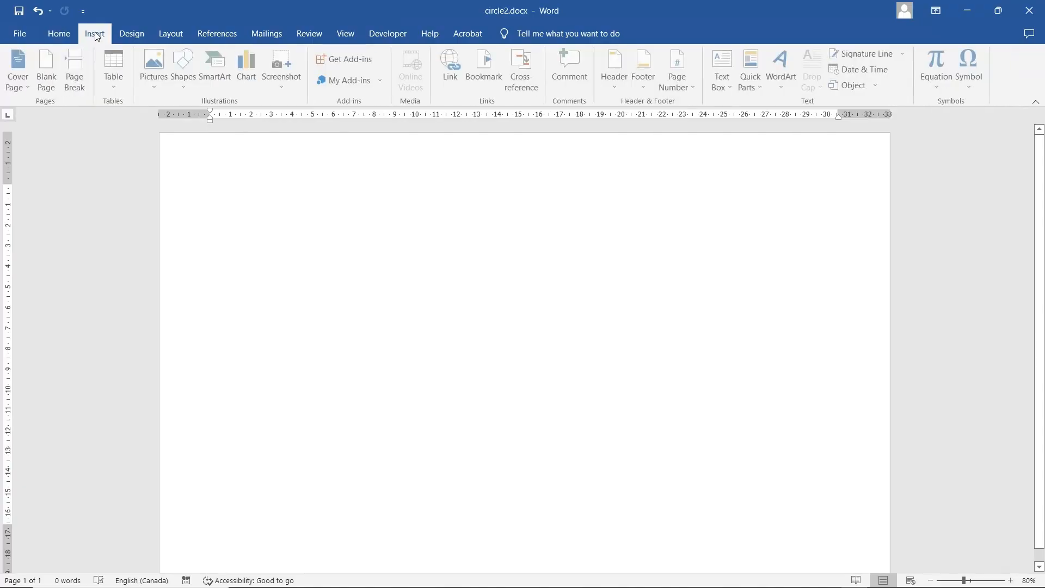
left_click(188, 64)
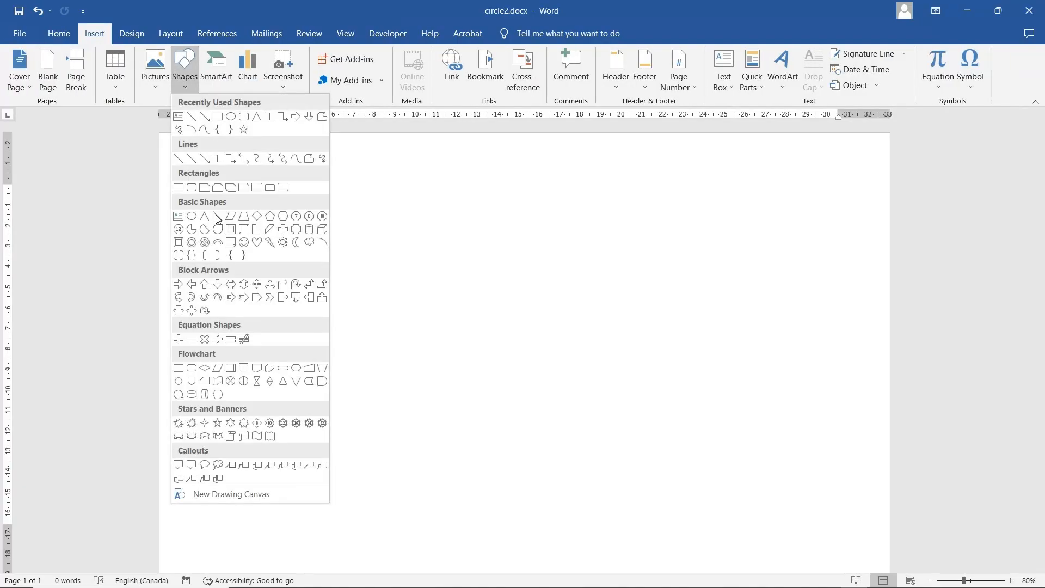
left_click(232, 382)
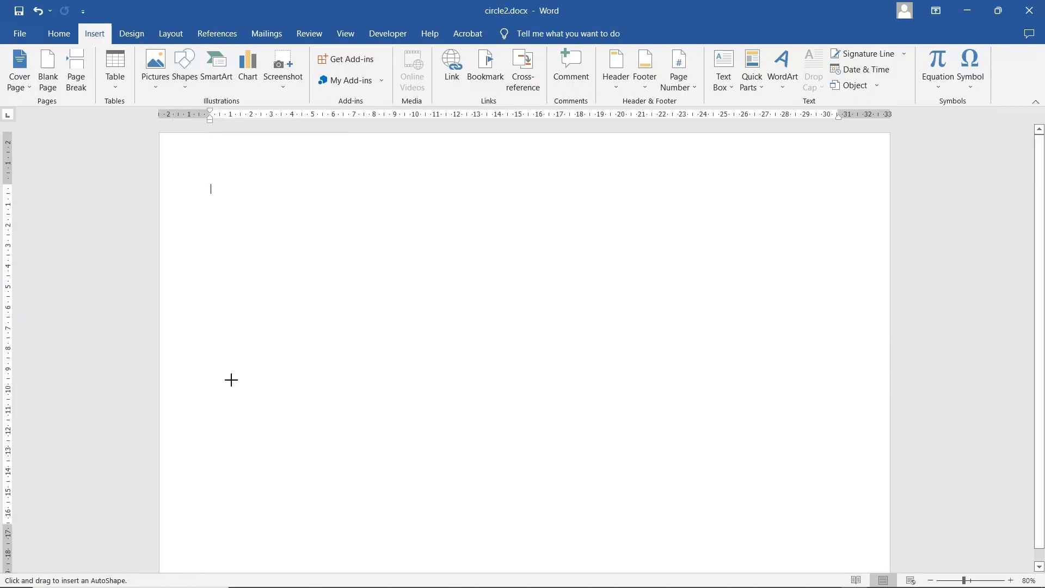
left_click_drag(281, 242, 465, 405)
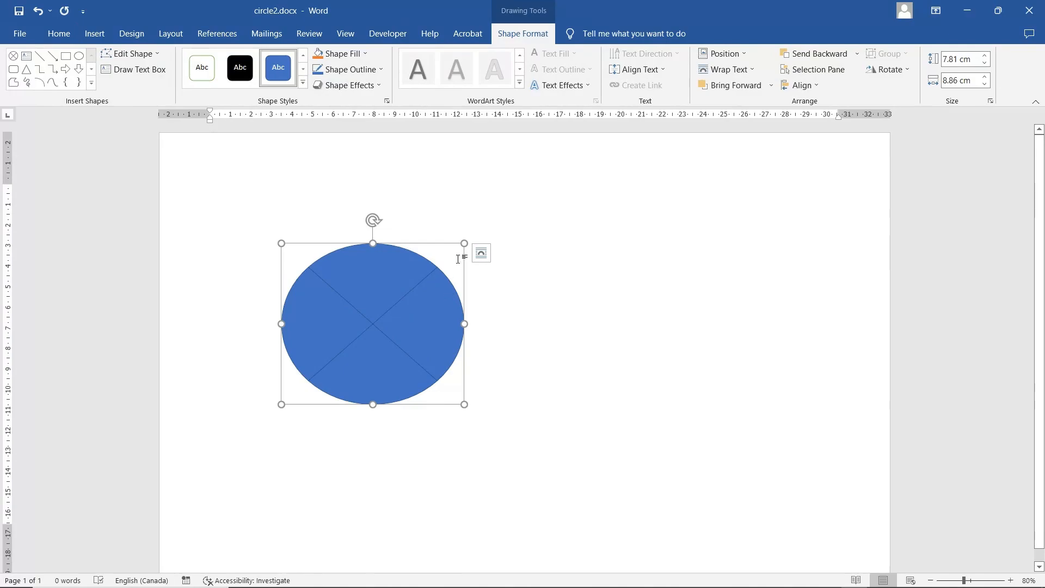
left_click(481, 252)
left_click(543, 428)
left_click_drag(374, 243, 373, 233)
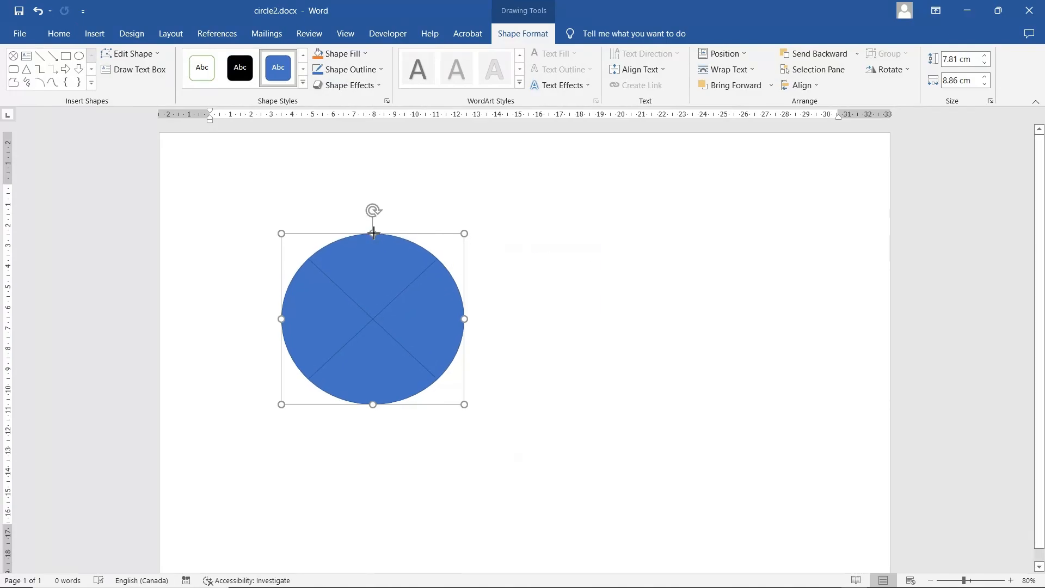
Step: Remove the shape's fill and give it a black outline with a 1½ pt weight
left_click(355, 59)
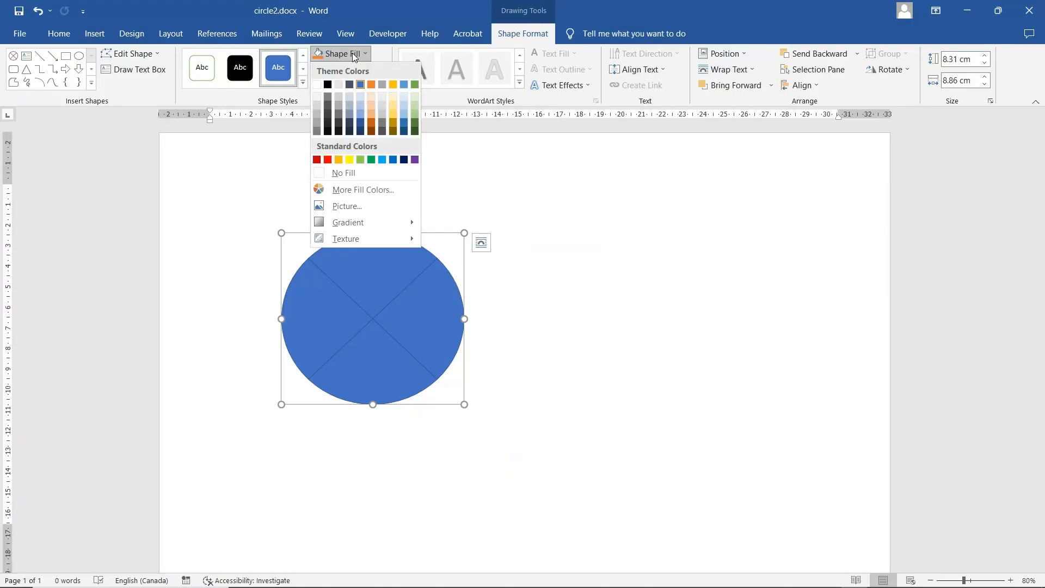
left_click(351, 178)
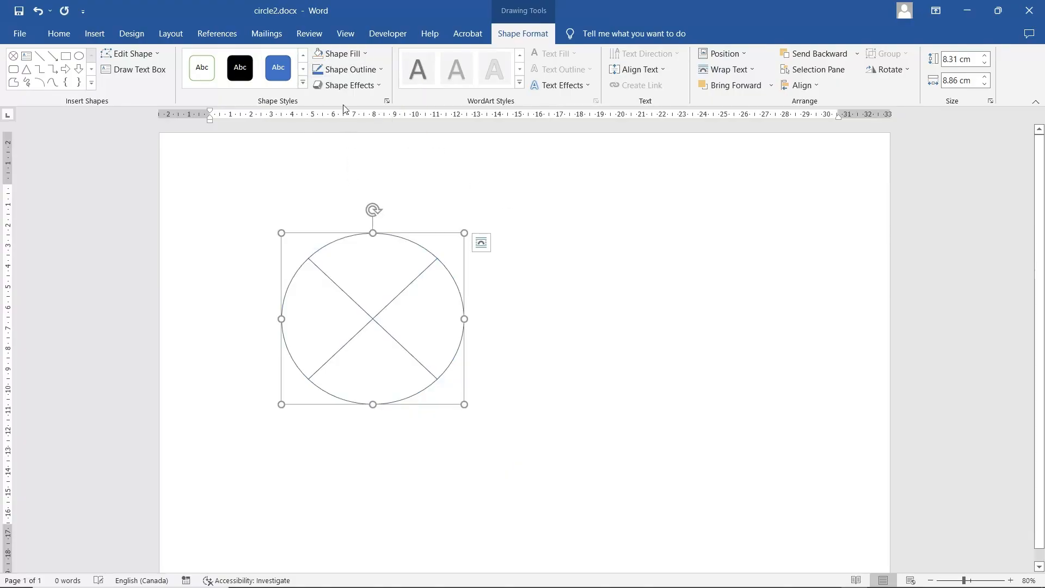
left_click(357, 75)
left_click(331, 97)
left_click(338, 68)
mouse_move(354, 223)
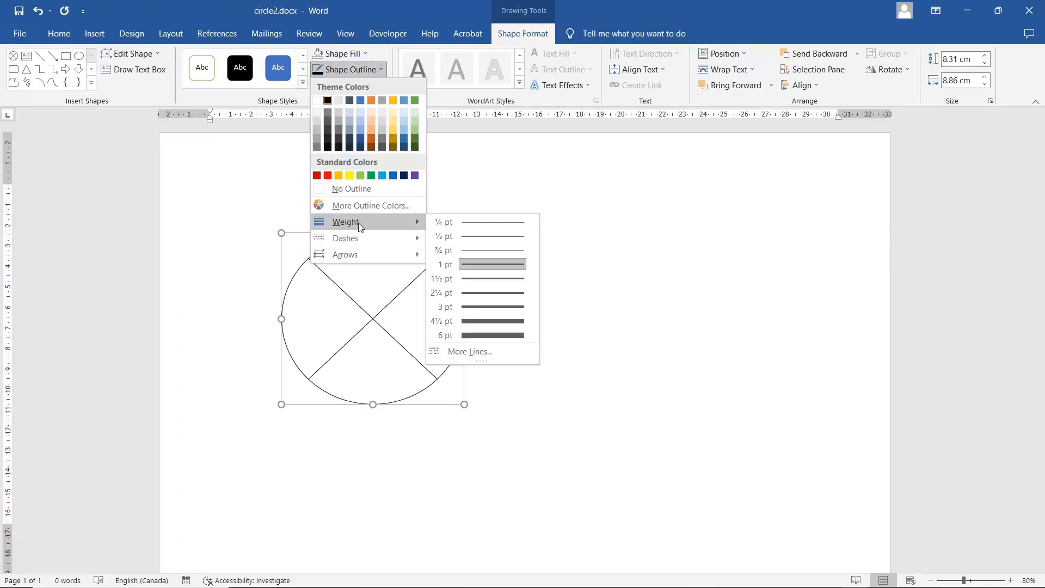
left_click(491, 279)
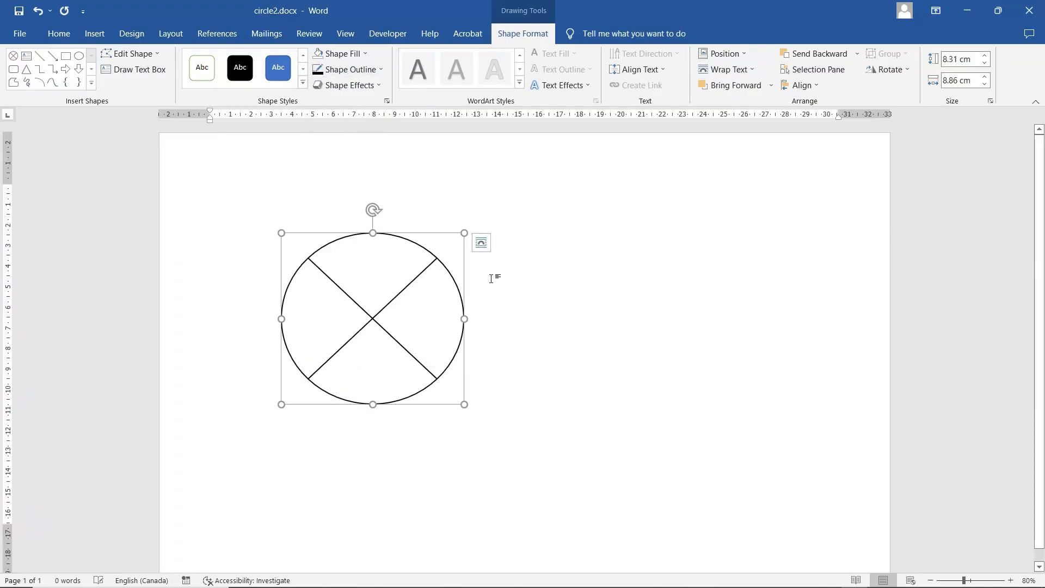
Step: Enlarge the divided circle to about 11.72 cm high by 12.25 cm wide and reposition it near the middle of the page
left_click(595, 293)
left_click_drag(391, 234, 560, 238)
left_click_drag(633, 407, 704, 476)
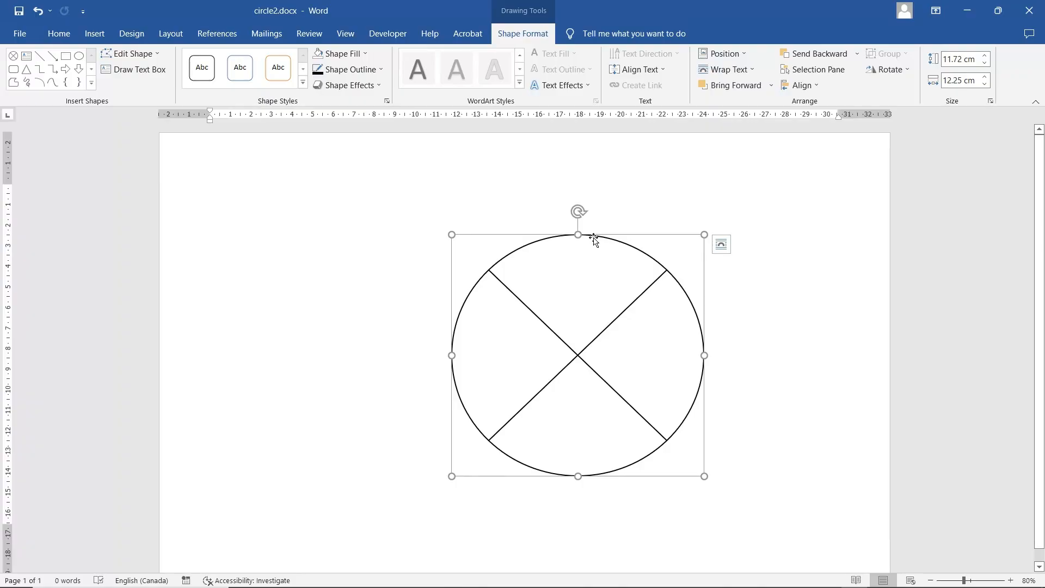
left_click_drag(594, 240, 460, 221)
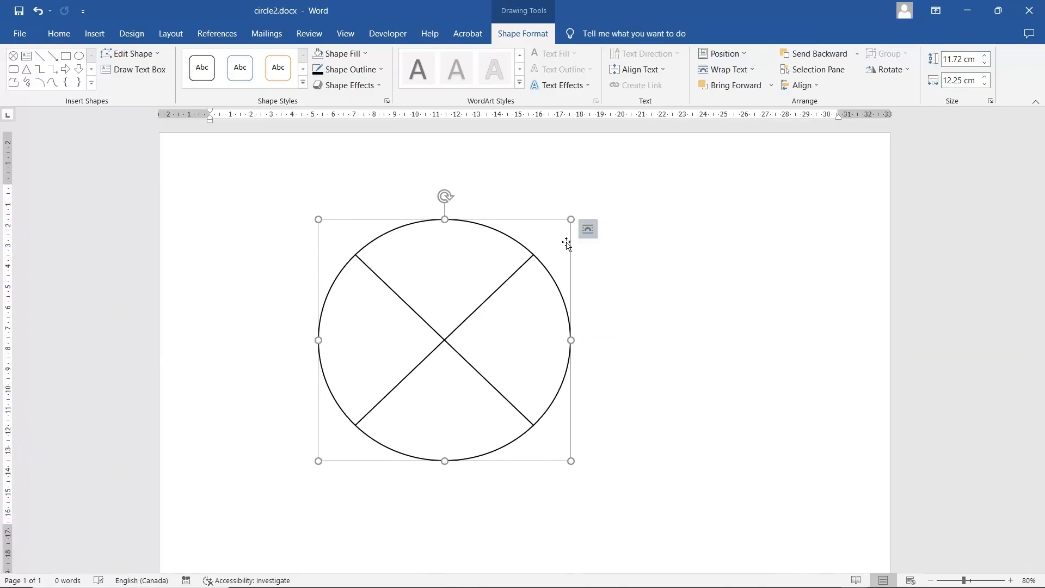
Step: Copy the divided circle, paste a duplicate and place it over the original
right_click(490, 229)
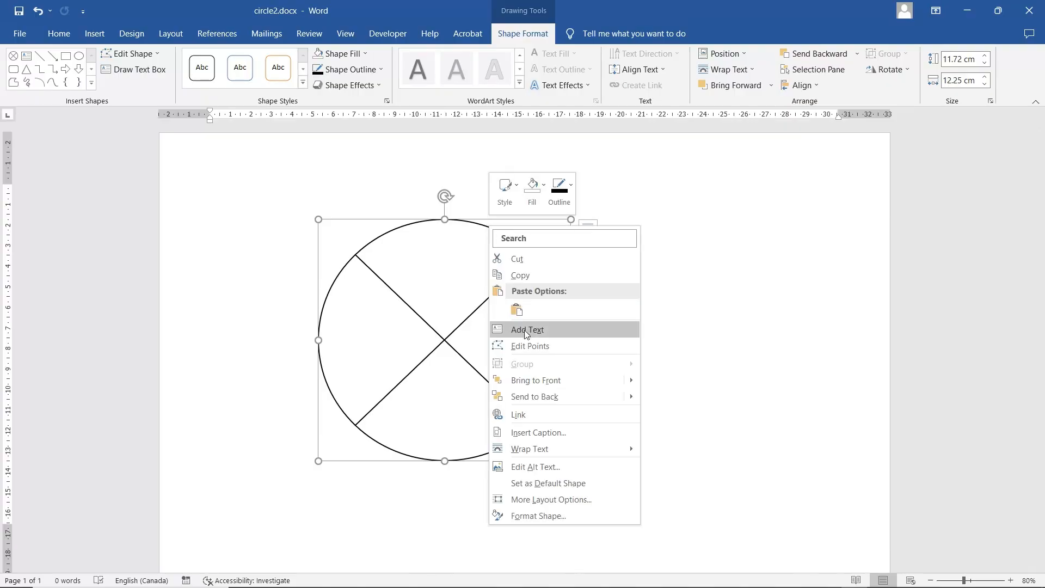
left_click(527, 281)
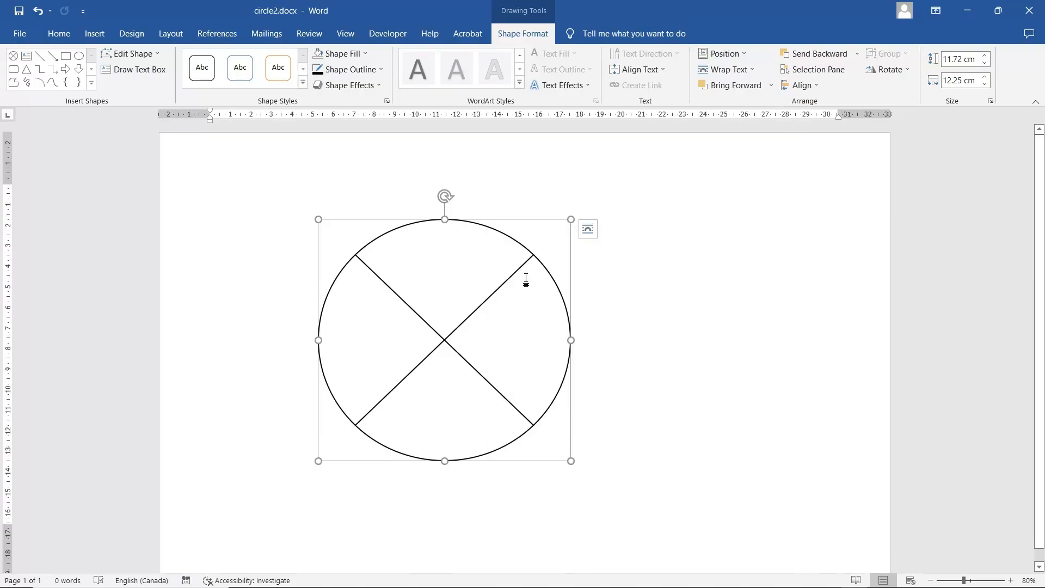
right_click(627, 282)
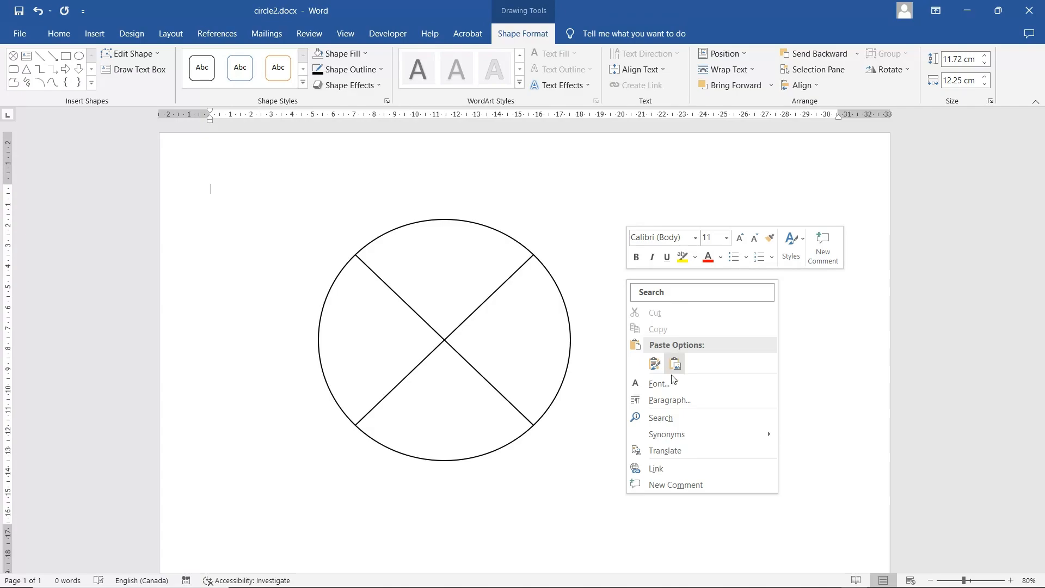
left_click(656, 365)
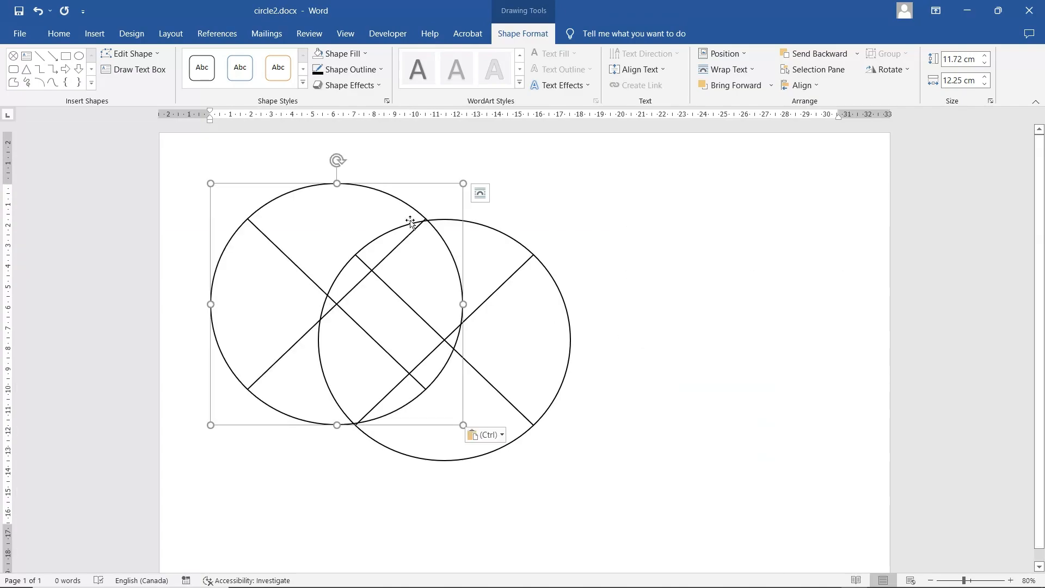
left_click_drag(395, 186, 503, 220)
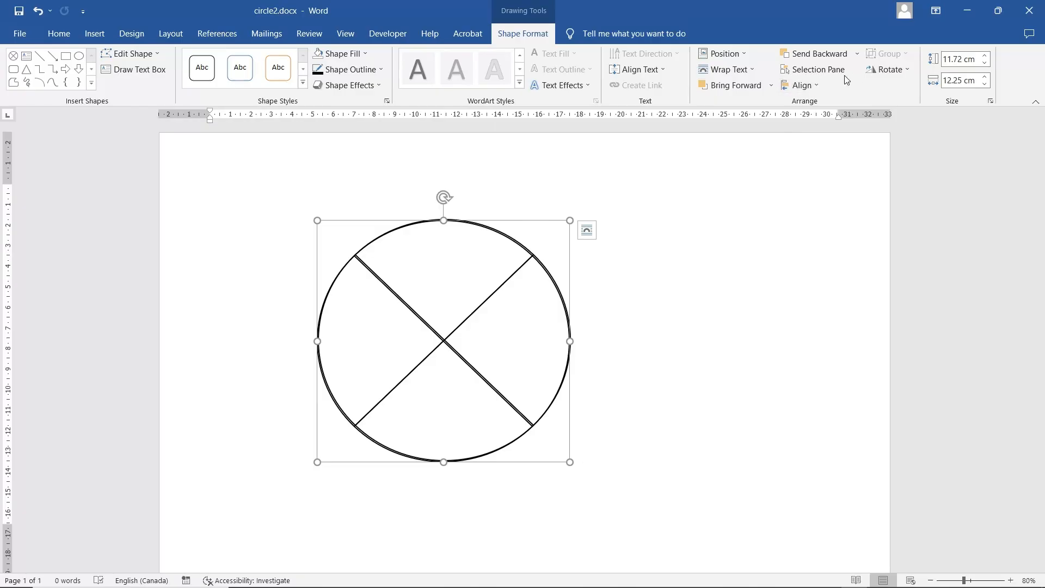
Step: Select both overlapping circles together and move them a little to the right on the page
left_click(43, 29)
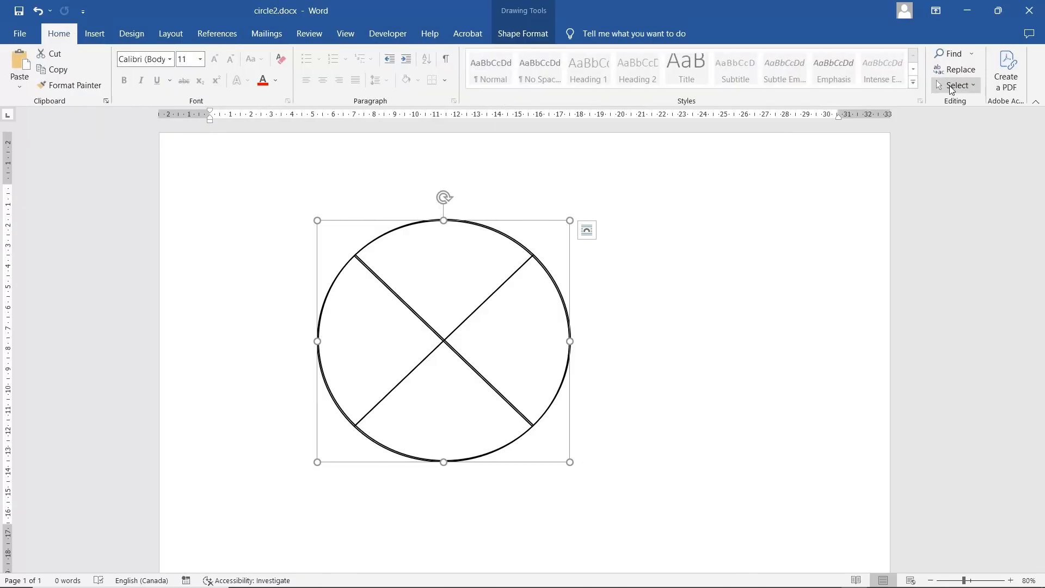
left_click(954, 86)
left_click(891, 121)
left_click_drag(281, 167, 691, 524)
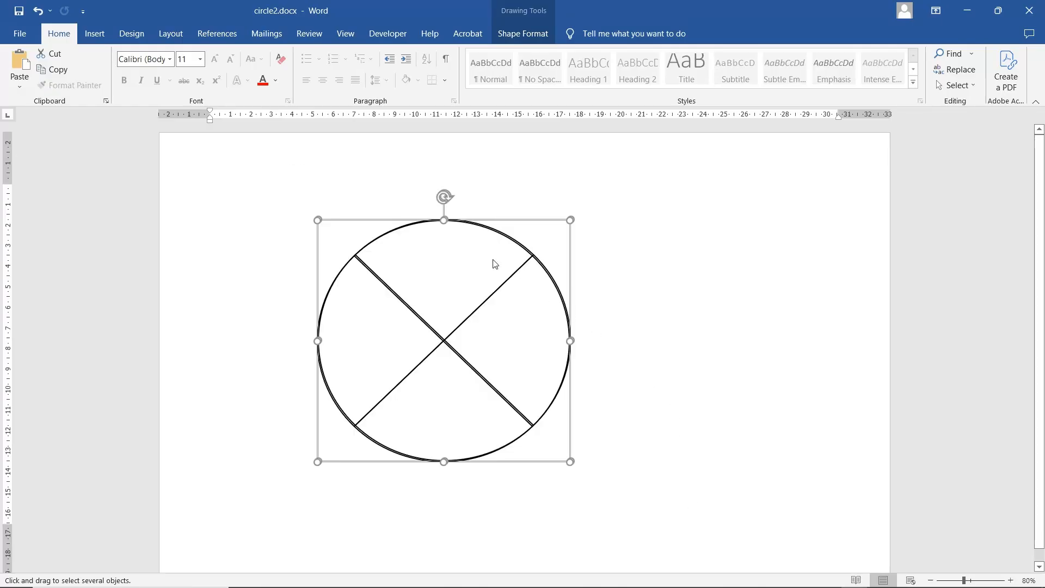
left_click_drag(481, 228, 528, 223)
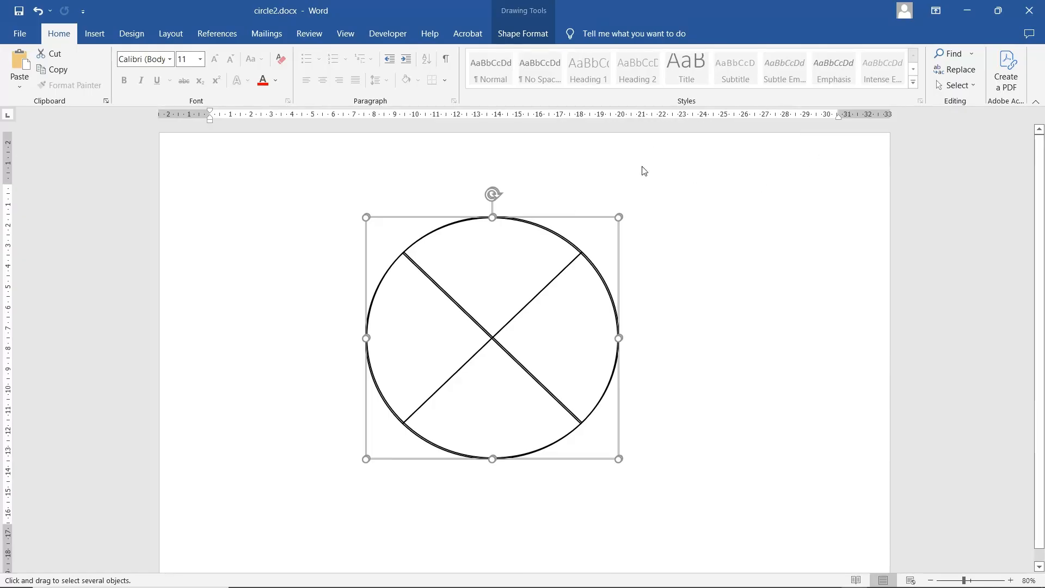
Step: Align the two selected circles horizontally with each other and deselect them
left_click(512, 33)
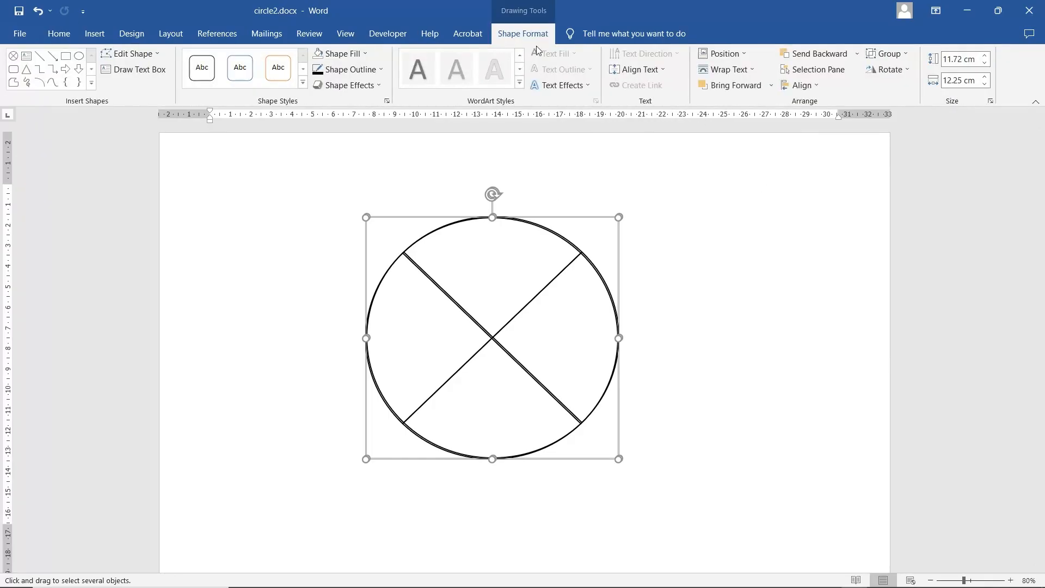
left_click(810, 86)
left_click(818, 121)
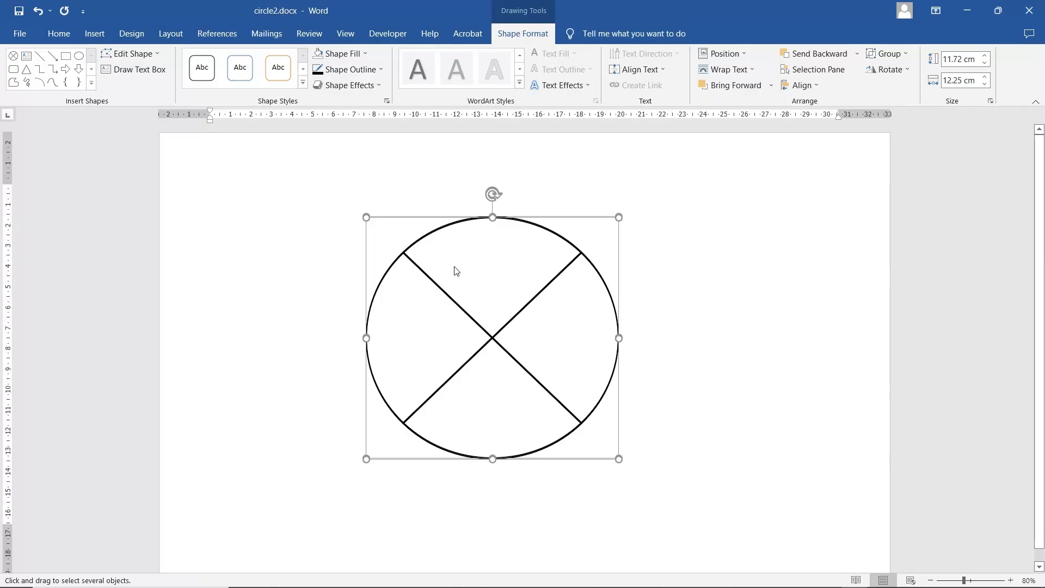
left_click(749, 275)
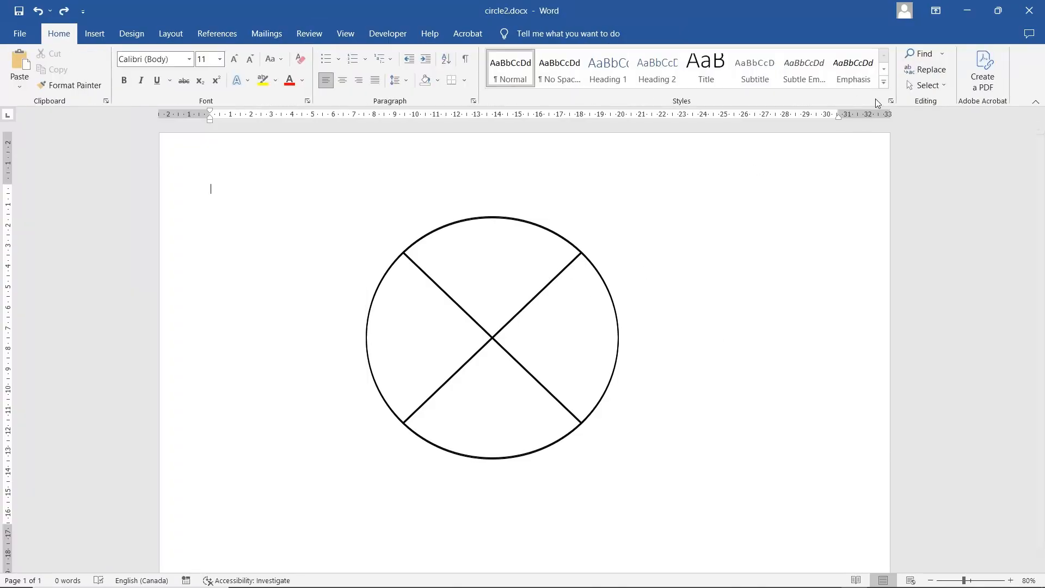
Step: Show the Selection pane and rotate the second listed Summing Junction shape to 45°
left_click(527, 222)
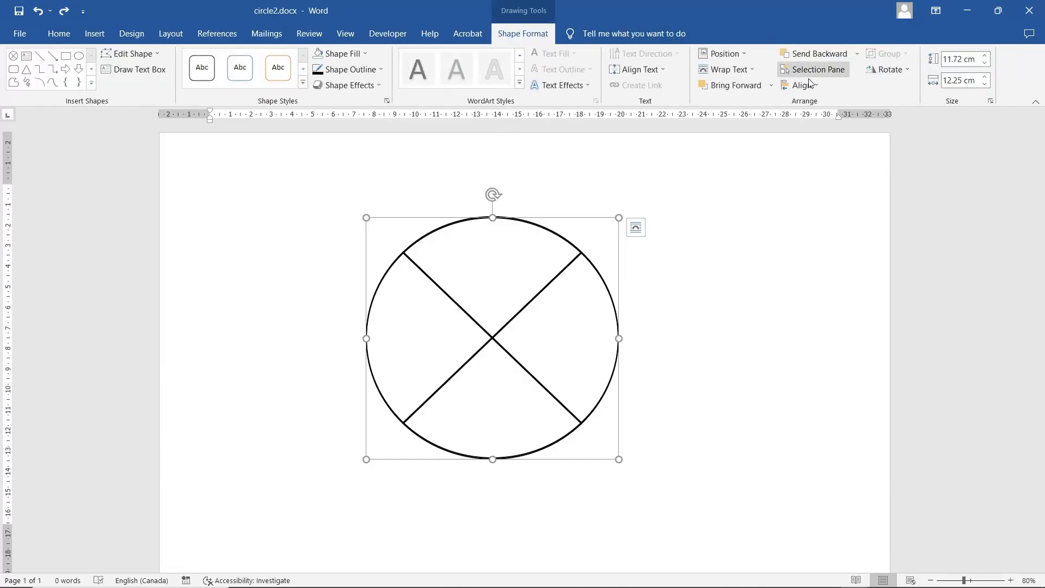
left_click(821, 69)
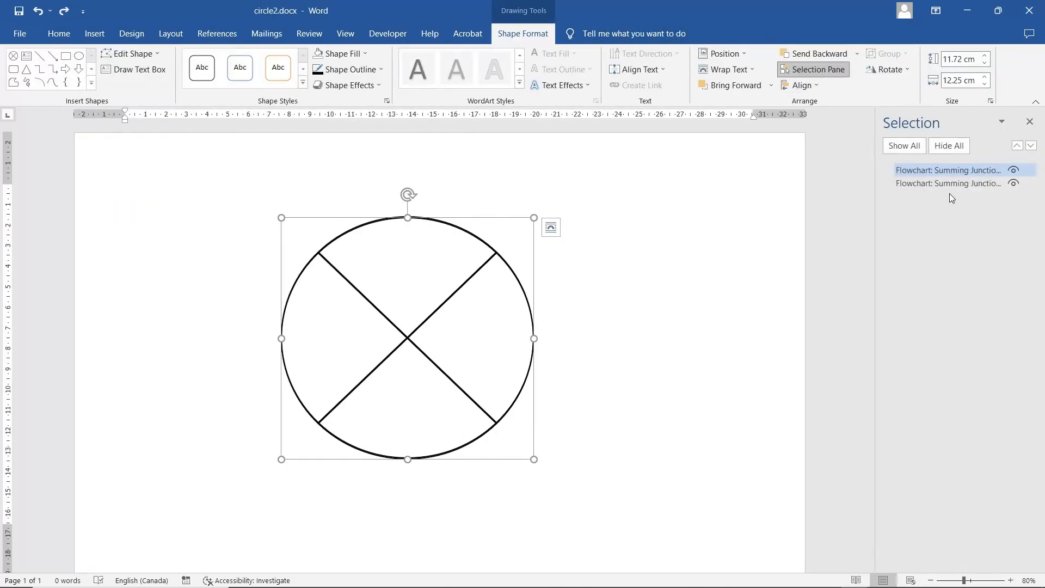
left_click(945, 183)
left_click(946, 170)
left_click(945, 183)
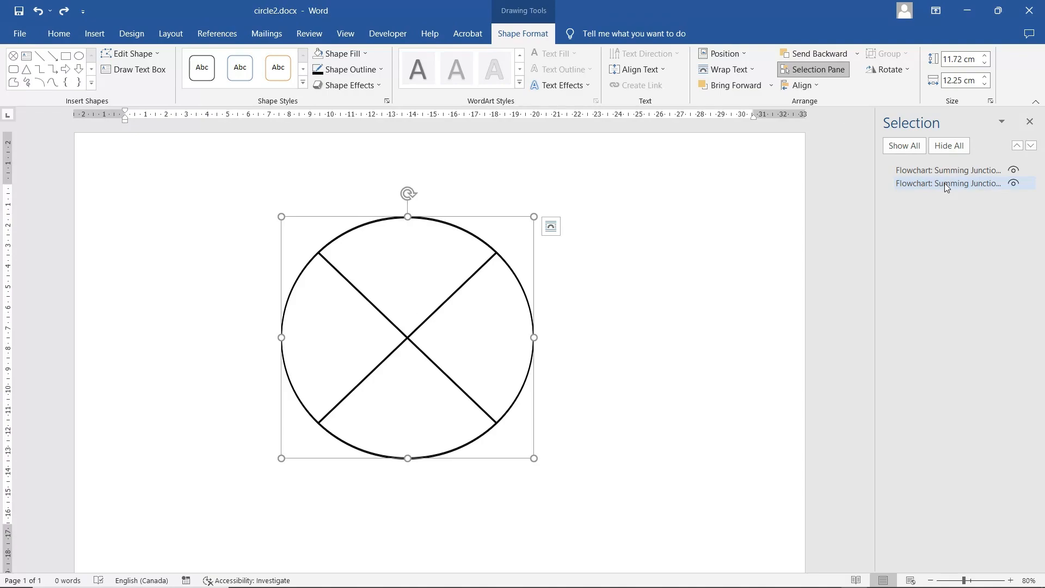
left_click(889, 70)
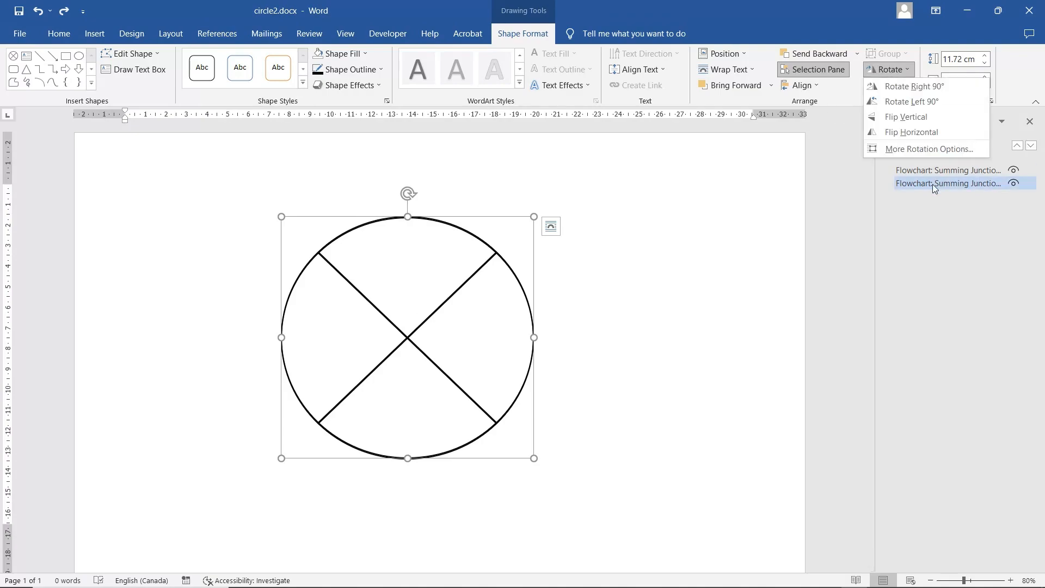
left_click(917, 148)
left_click_drag(144, 387, 111, 389)
type("45")
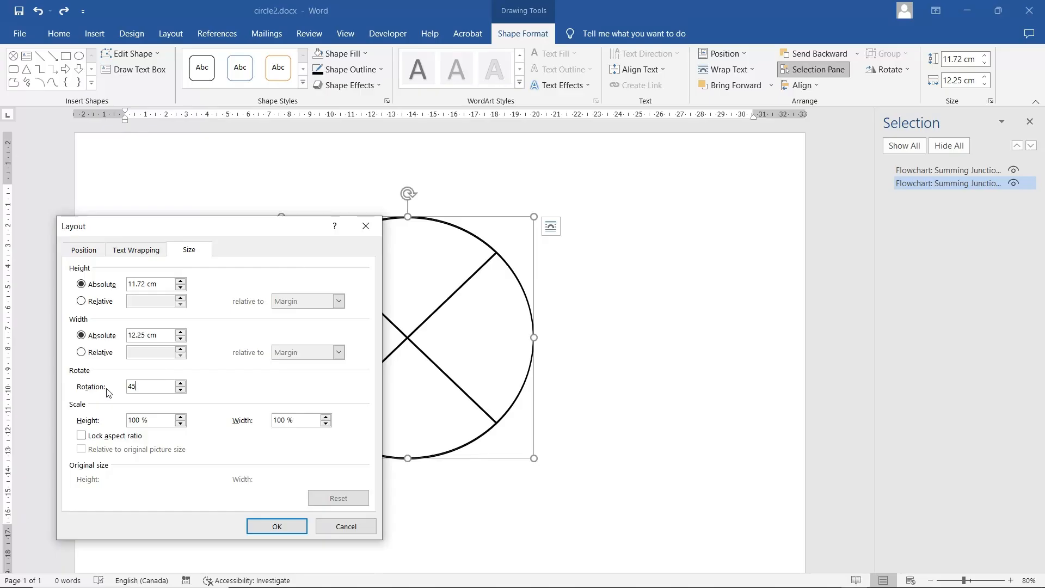
key("Return")
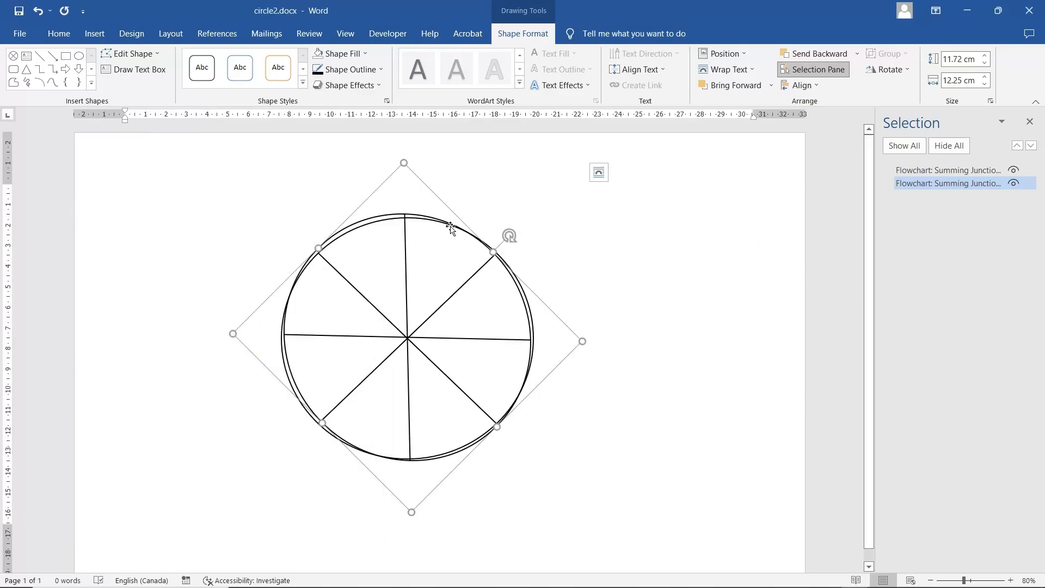
Step: Set the height and width of both circles to 15 cm and deselect them
left_click(920, 170, "ctrl")
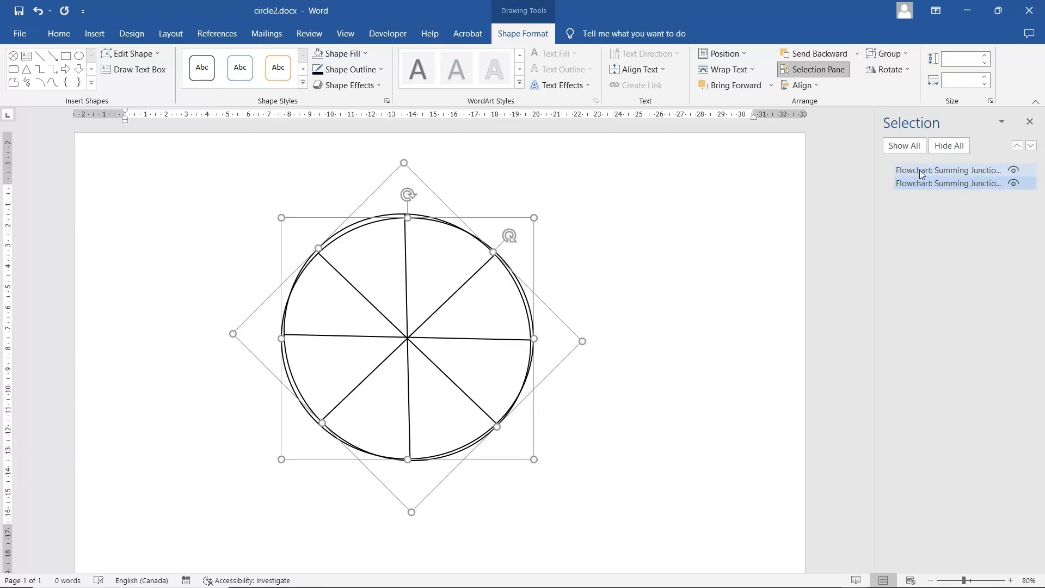
left_click(987, 60)
left_click(986, 57)
left_click(986, 57)
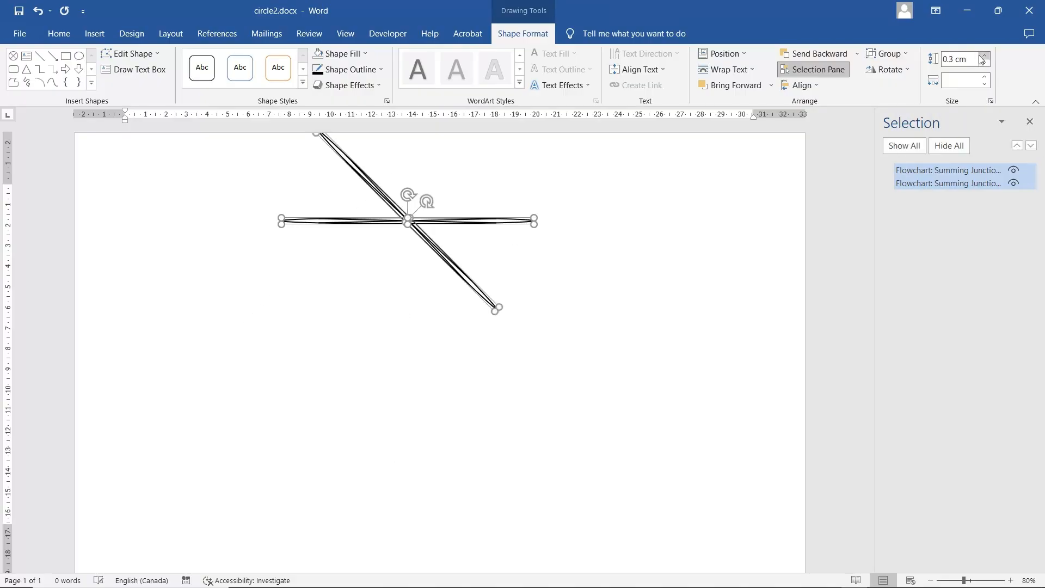
left_click(946, 64)
left_click_drag(947, 66, 967, 61)
type("15")
key("Return")
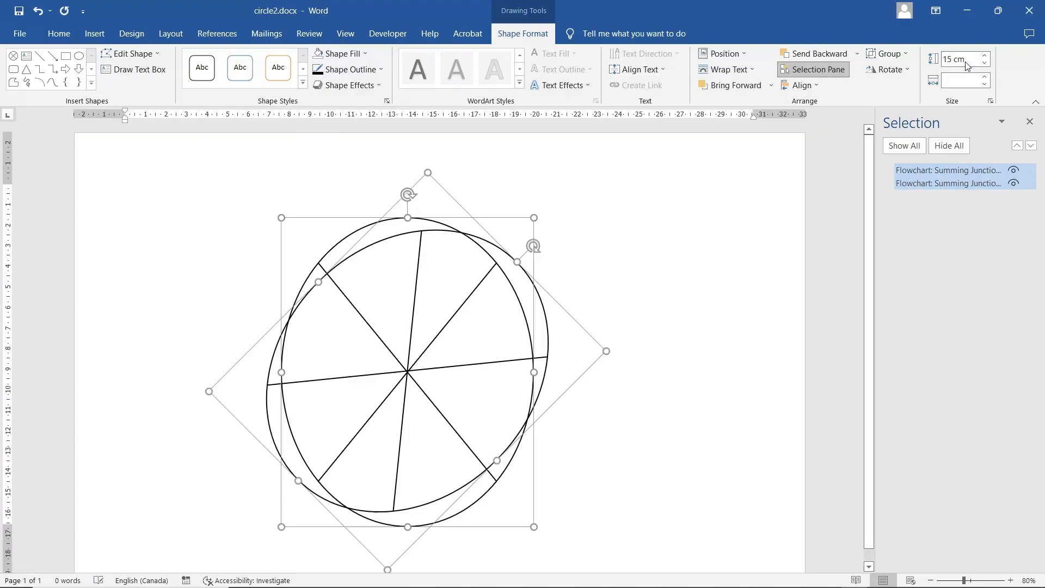
left_click(969, 82)
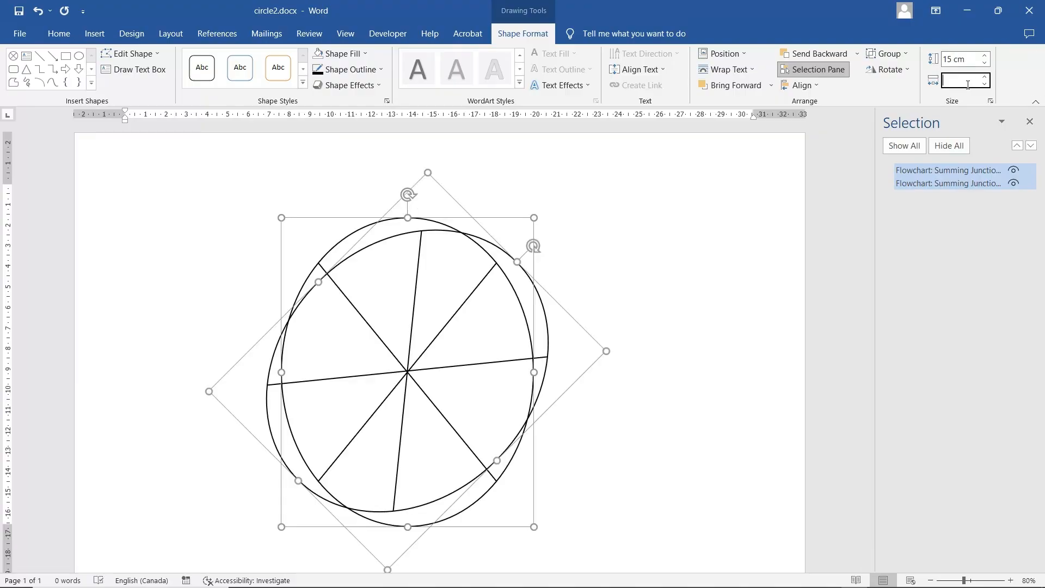
type("15")
key("Return")
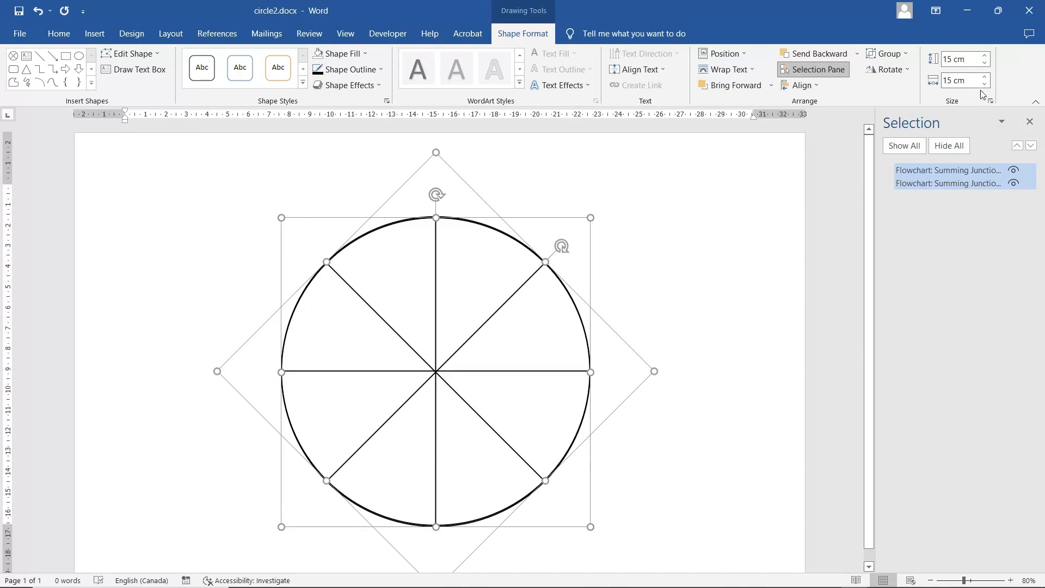
left_click(702, 259)
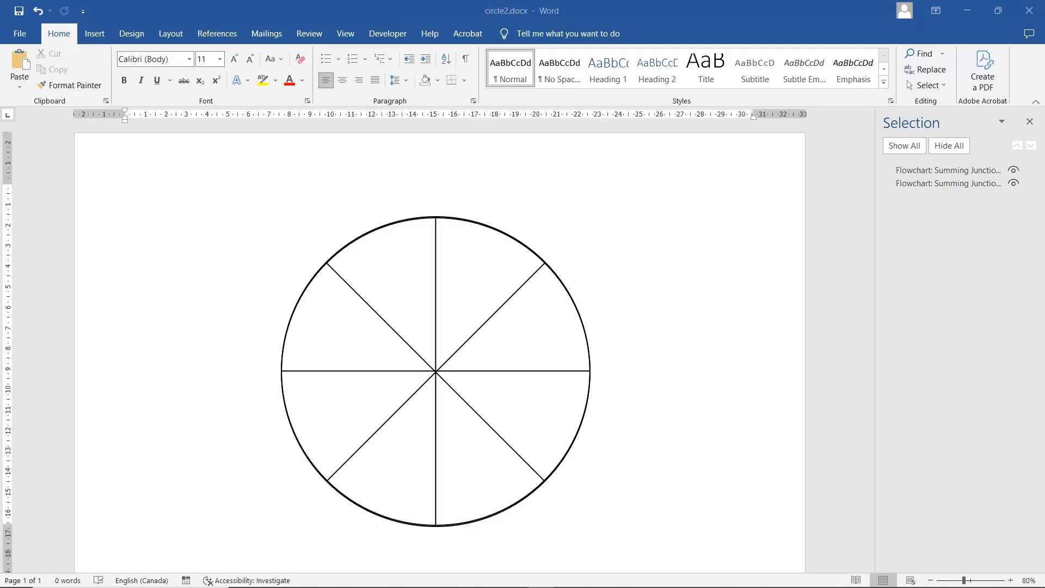
Step: Bring the Excel workbook Book1.xlsx with the rotation angles for 20 and 8 pieces in front of the Word document
left_click_drag(1044, 48, 512, 58)
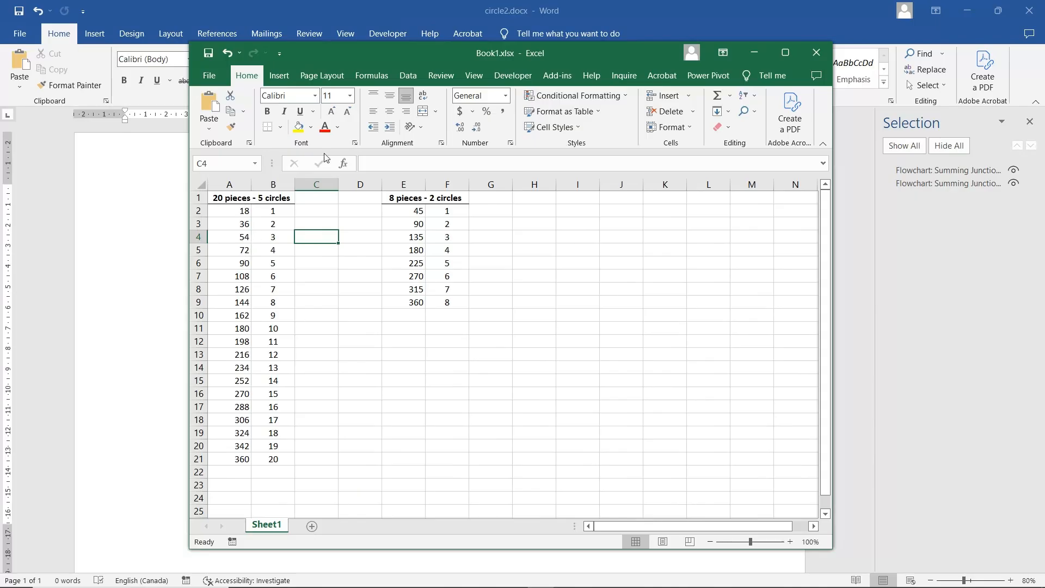
Step: Return to the Word document, delete both Summing Junction circles from the page and hide the Selection pane
left_click_drag(408, 55, 1044, 70)
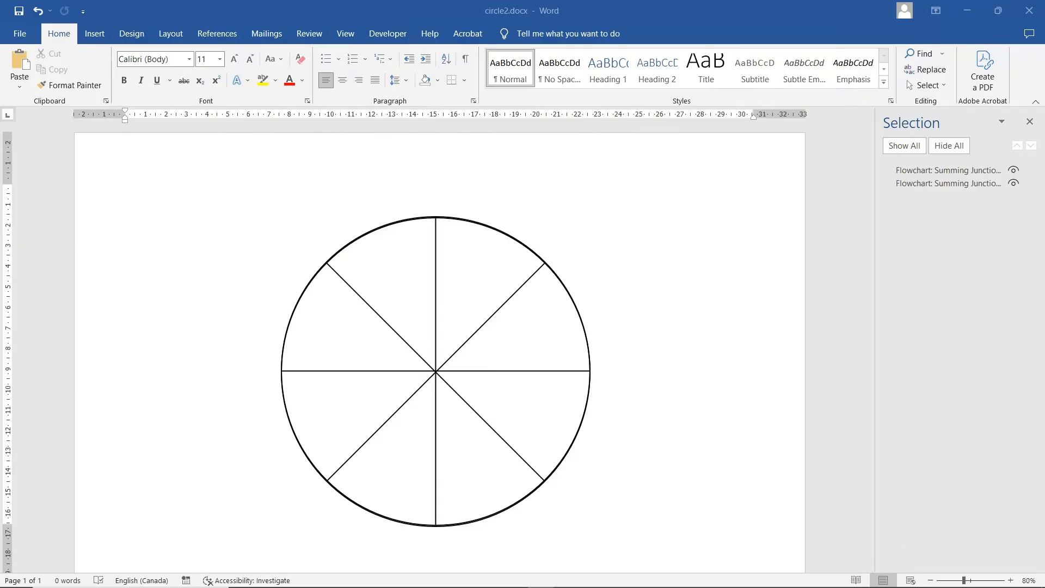
left_click(490, 233)
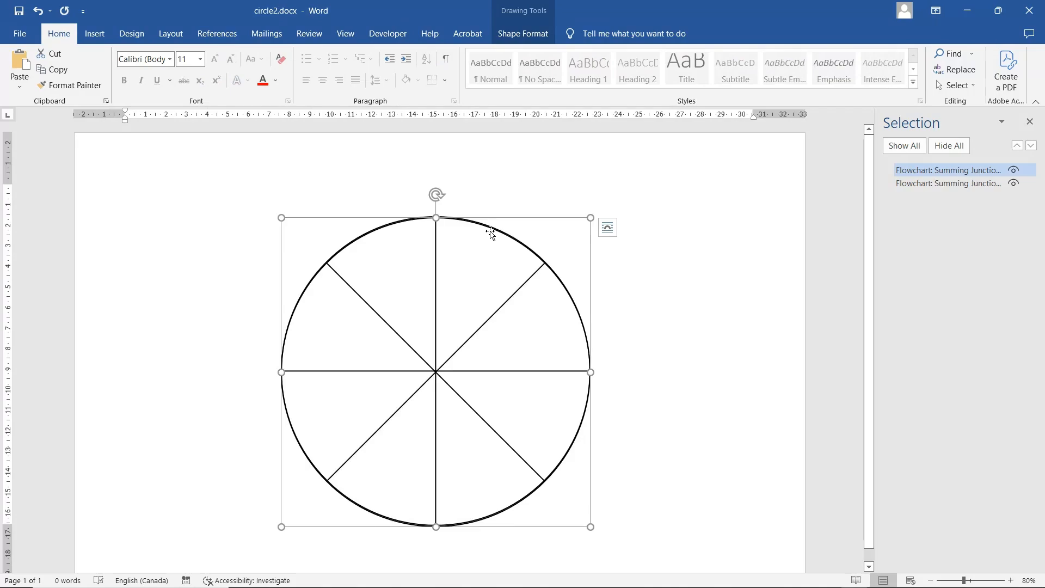
key("Delete")
left_click(496, 231)
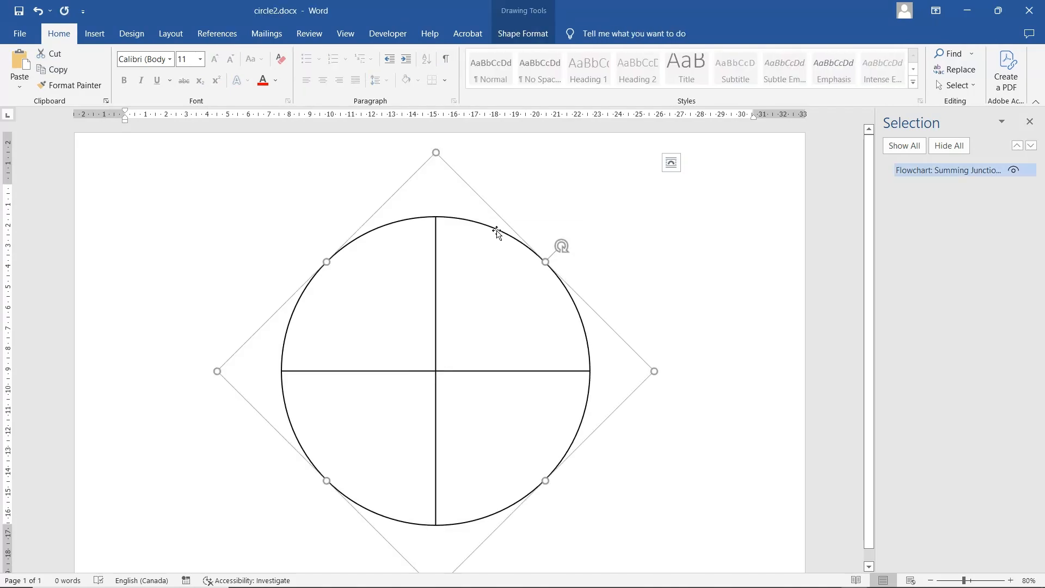
key("Delete")
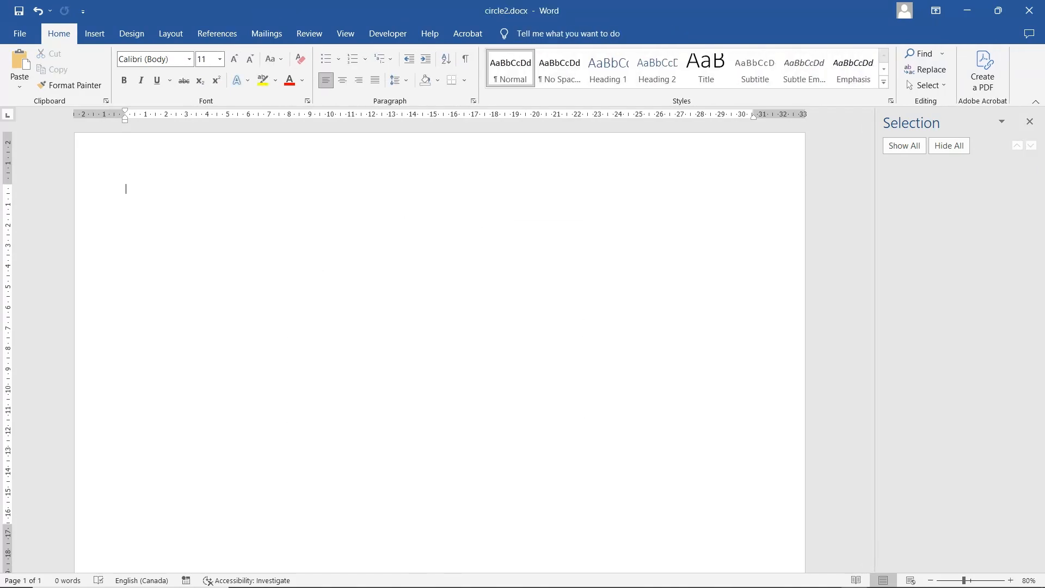
left_click(1030, 122)
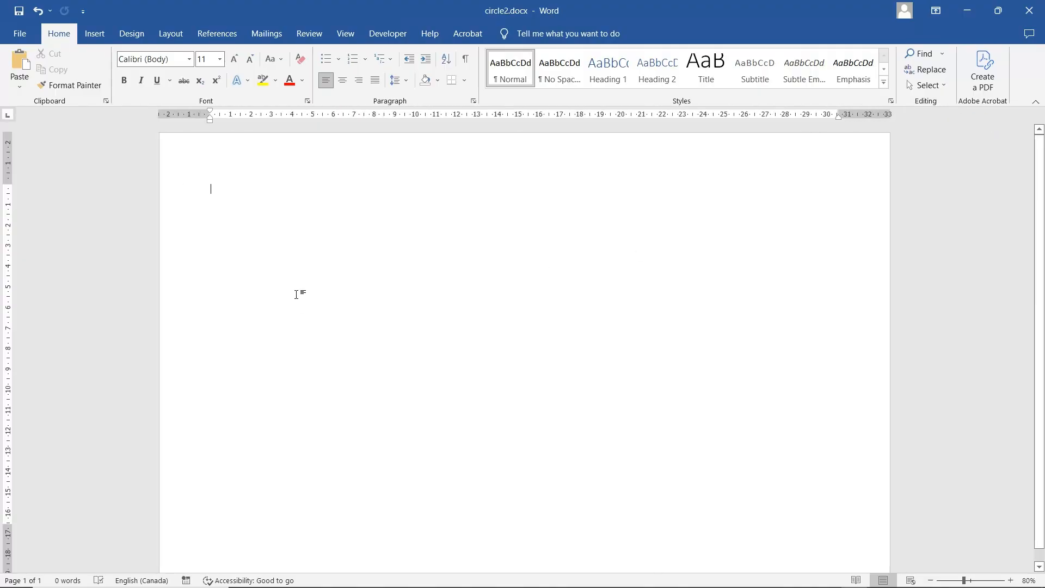
Step: Draw a flowchart Summing Junction shape about 12 cm high and 13.3 cm wide near the middle of the page
left_click(95, 34)
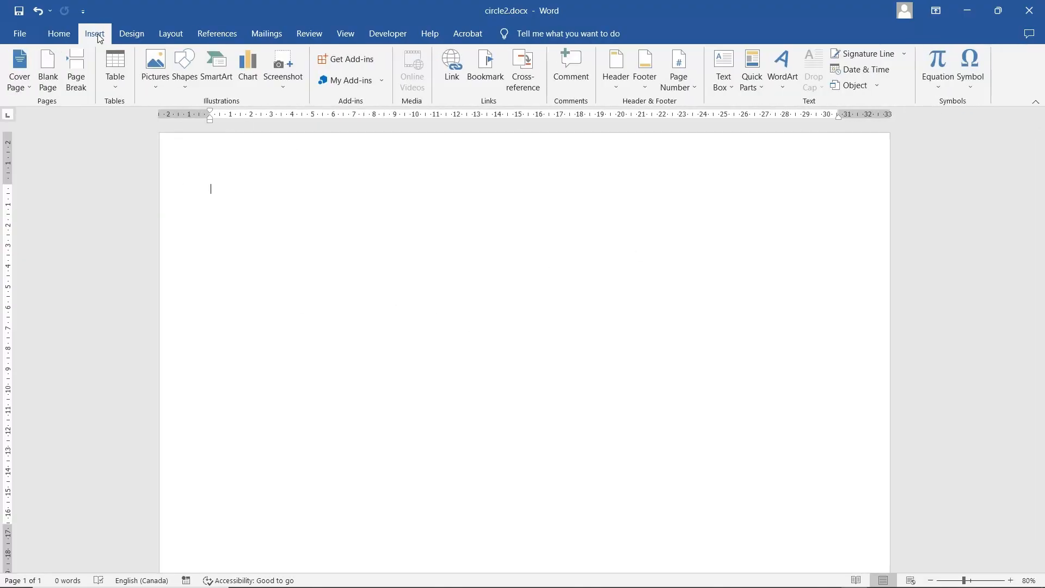
left_click(191, 72)
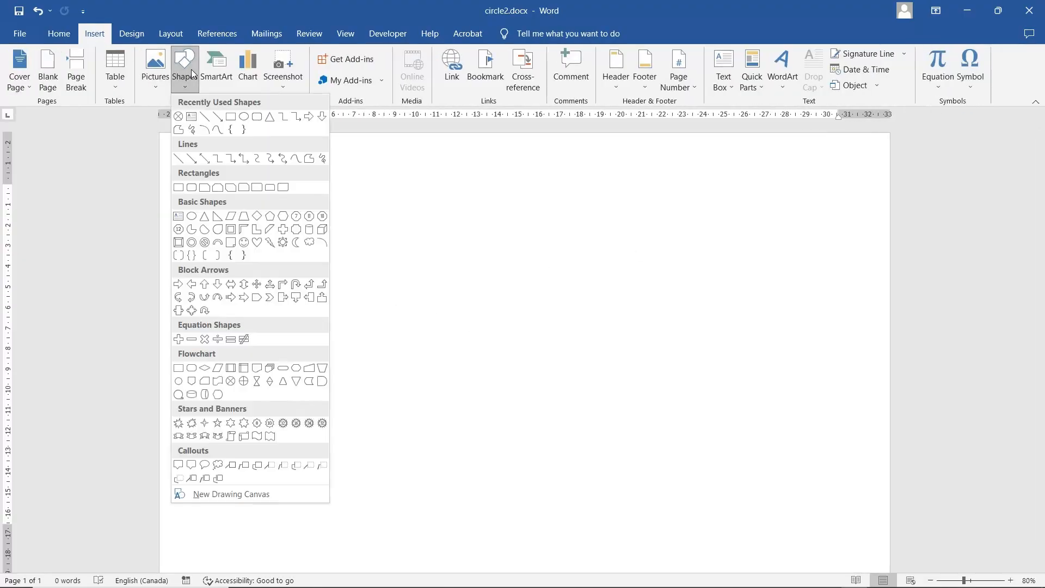
left_click(231, 382)
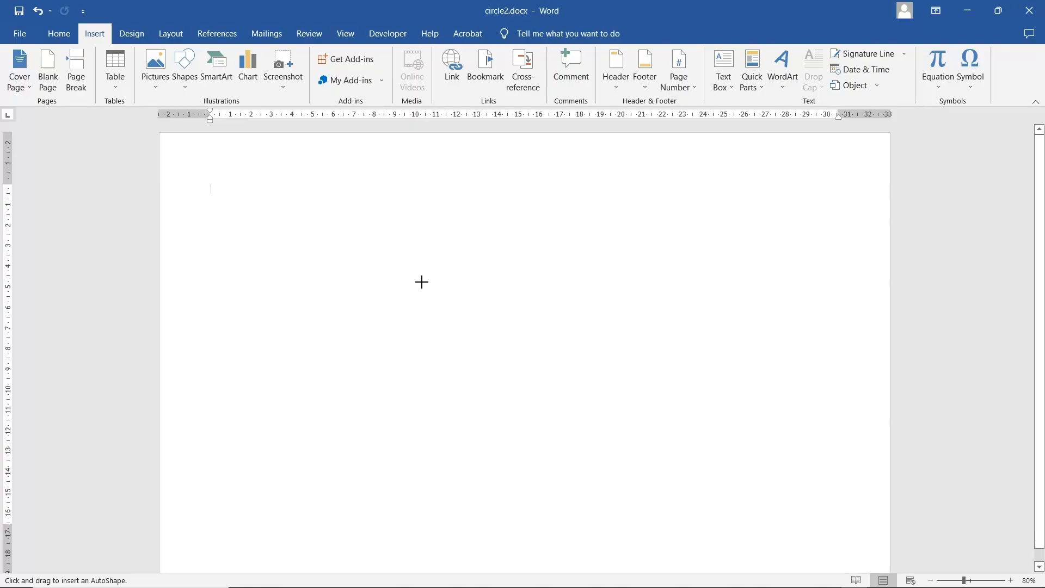
left_click_drag(422, 282, 691, 530)
left_click_drag(612, 367, 501, 283)
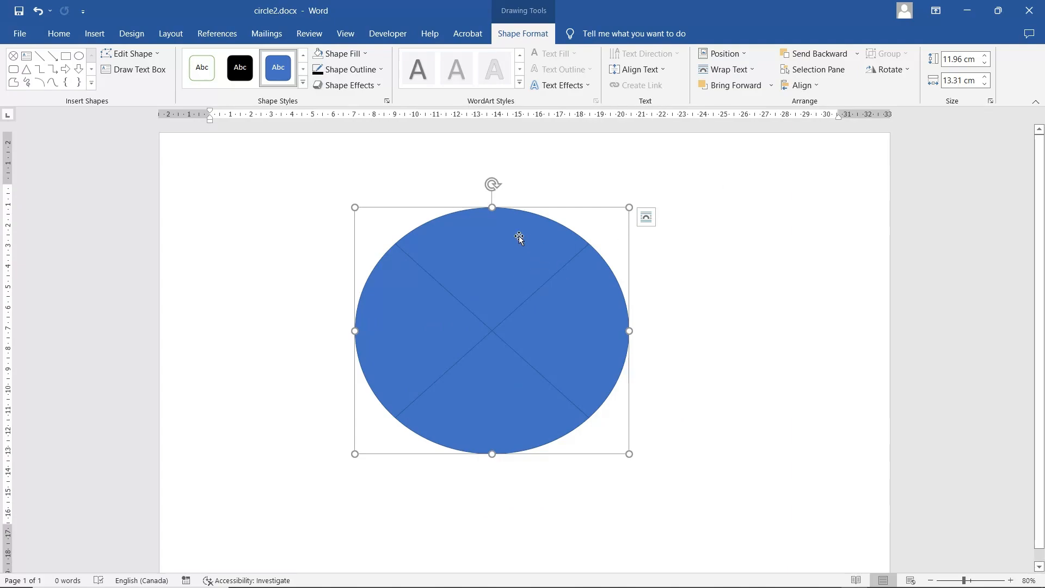
Step: Give the Summing Junction shape no fill and a black outline with a weight of 1½ pt
left_click(344, 54)
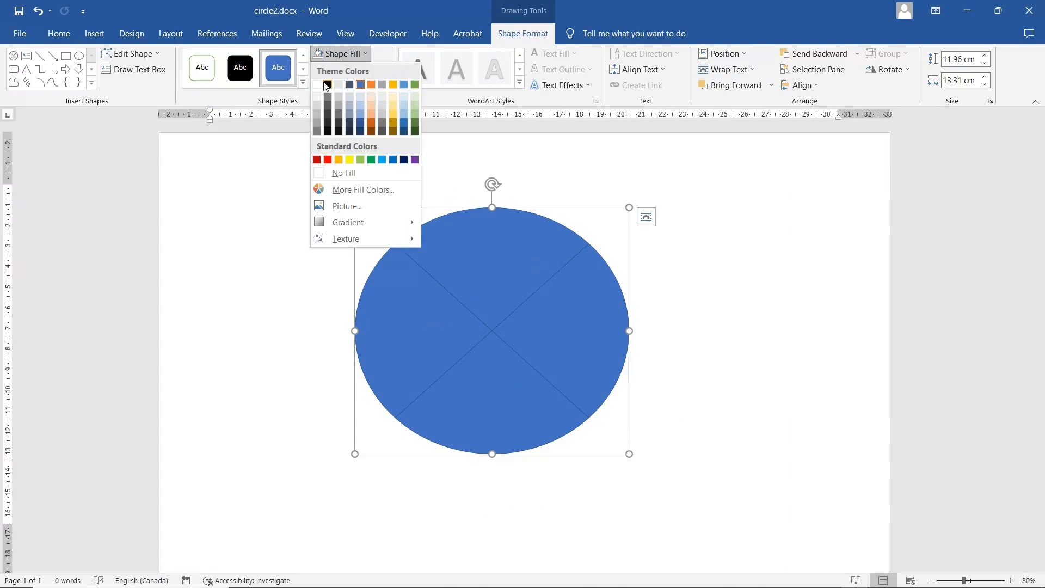
left_click(346, 173)
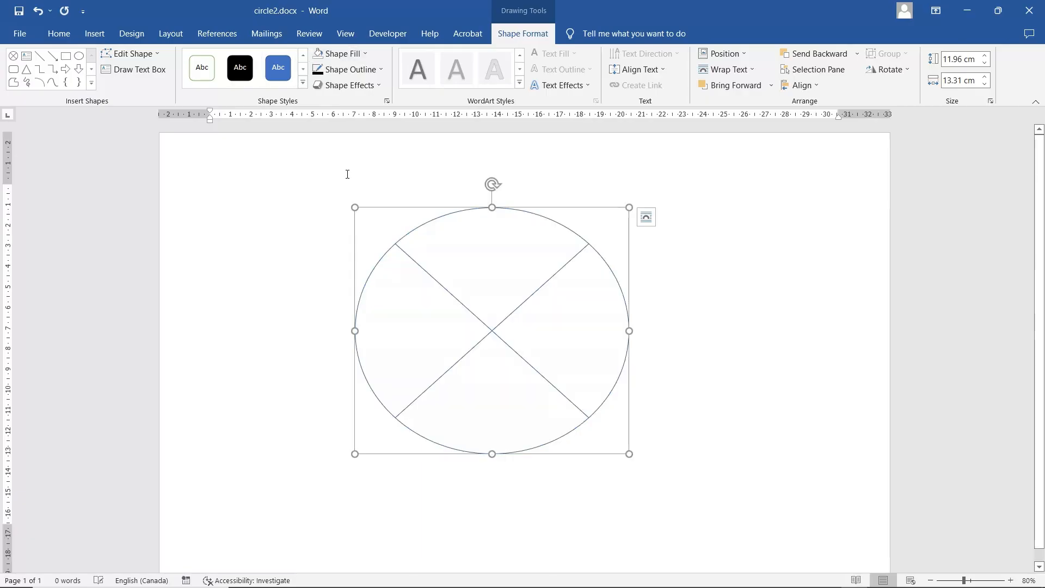
left_click(339, 71)
left_click(328, 100)
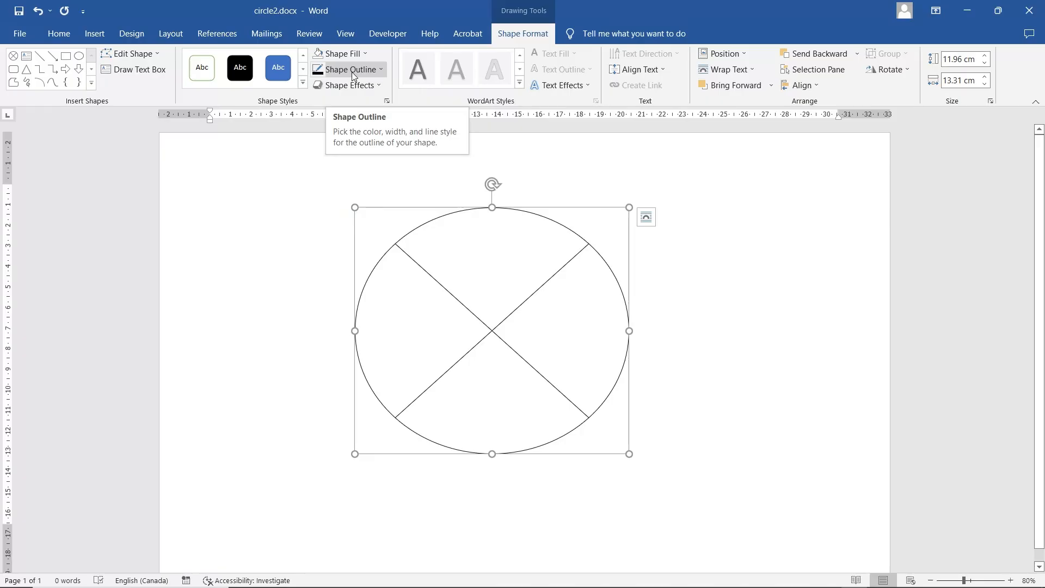
left_click(352, 72)
mouse_move(359, 222)
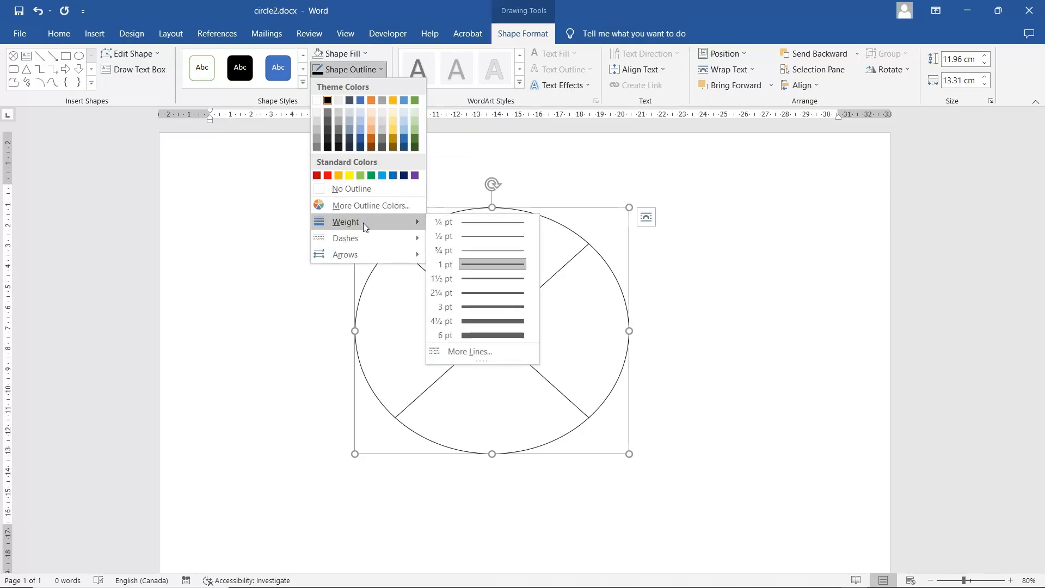
left_click(514, 278)
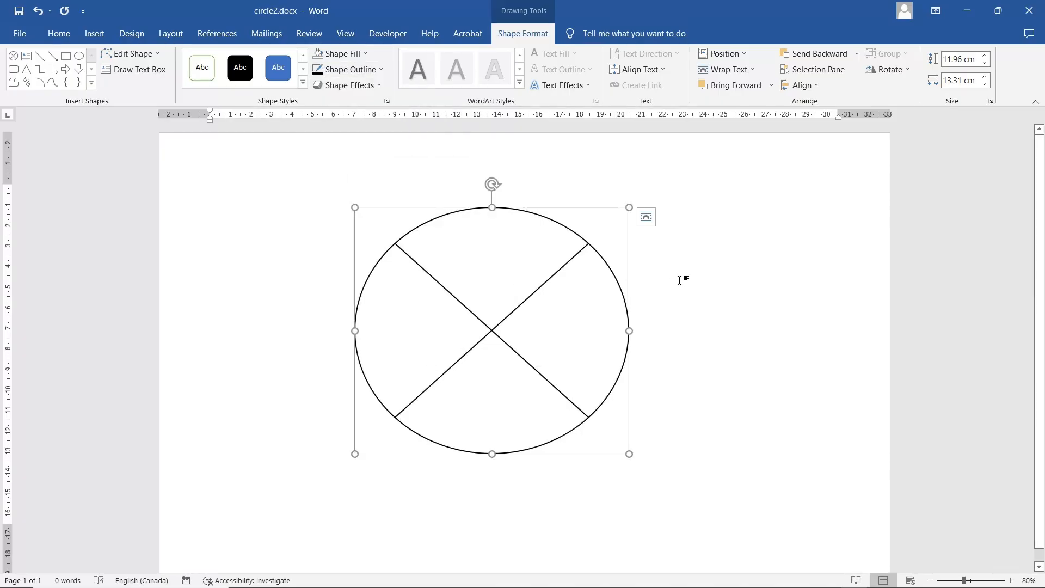
Step: Set the shape's height and width to 15 cm and move the circle slightly up and left on the page
right_click(505, 212)
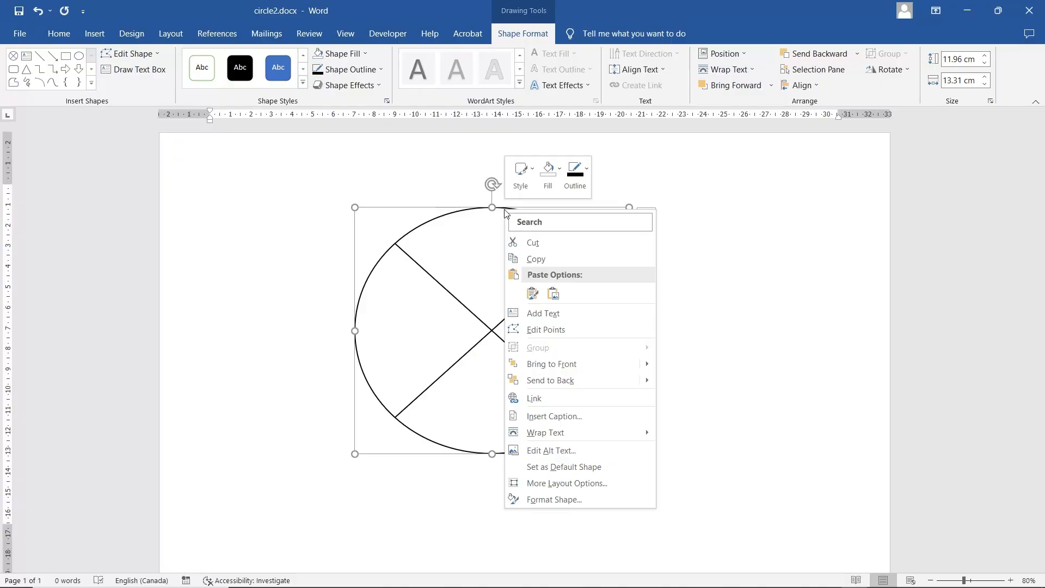
left_click(504, 210)
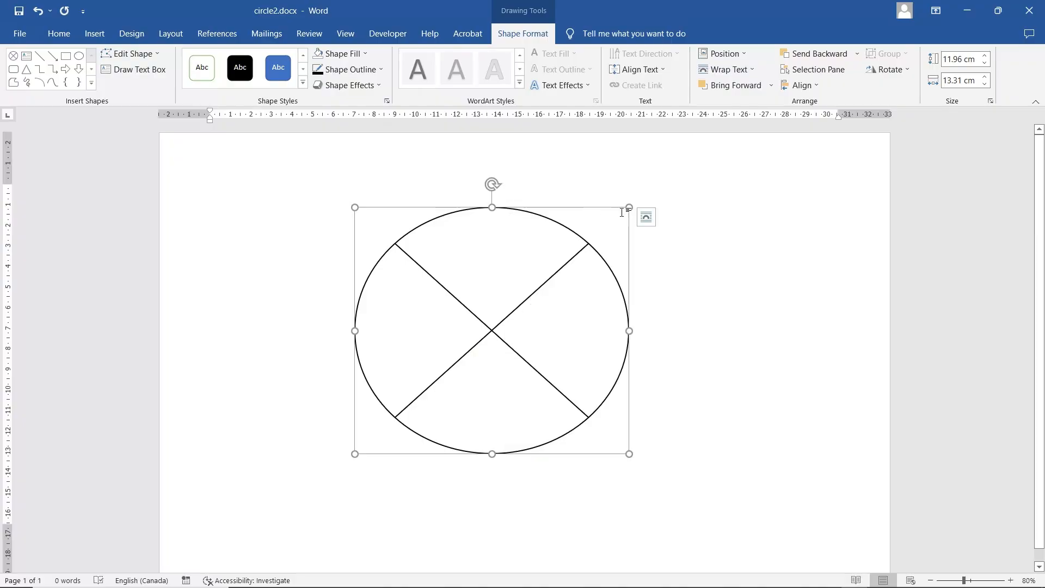
left_click(971, 58)
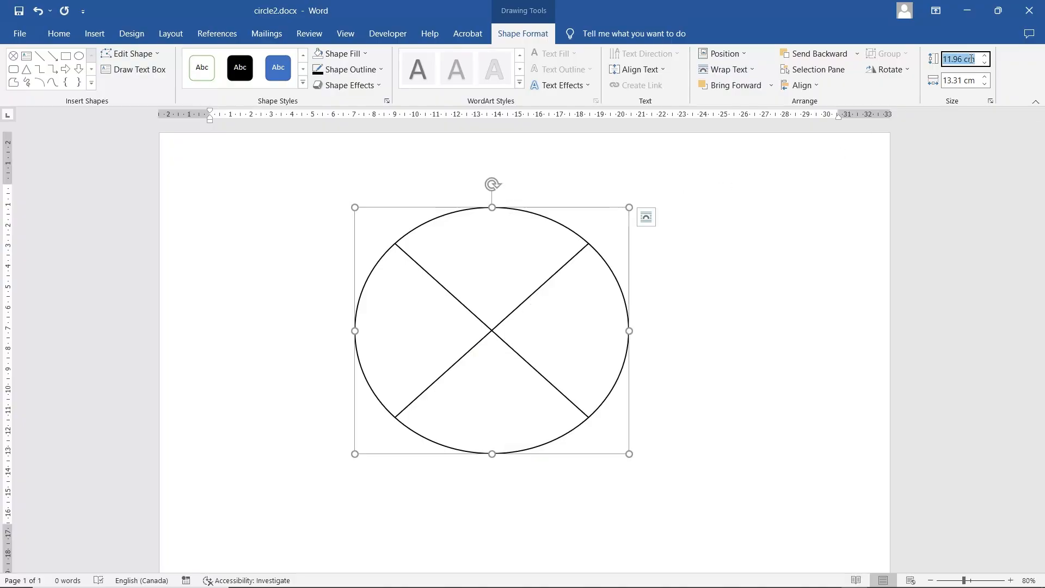
type("15")
left_click(967, 80)
type("15")
key("Return")
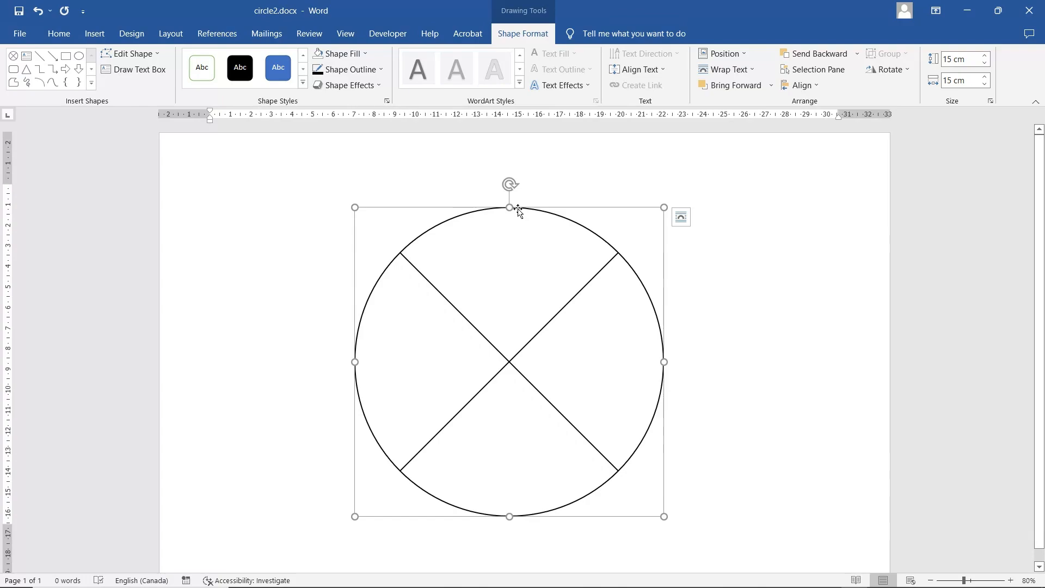
left_click_drag(520, 211, 489, 199)
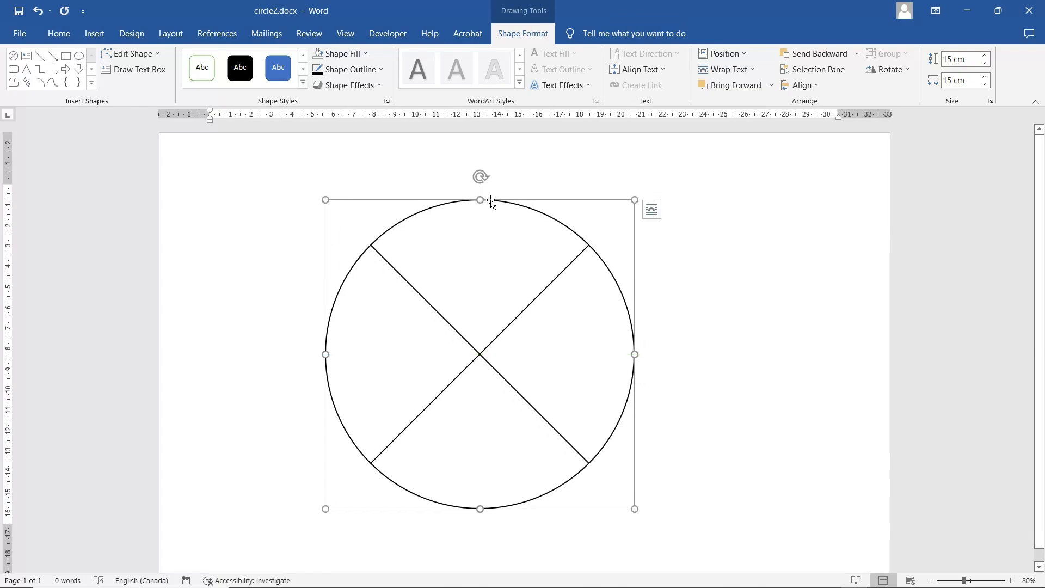
Step: Fix the circle's position on the page in its layout options, then copy the circle and deselect it
right_click(491, 201)
left_click(530, 250)
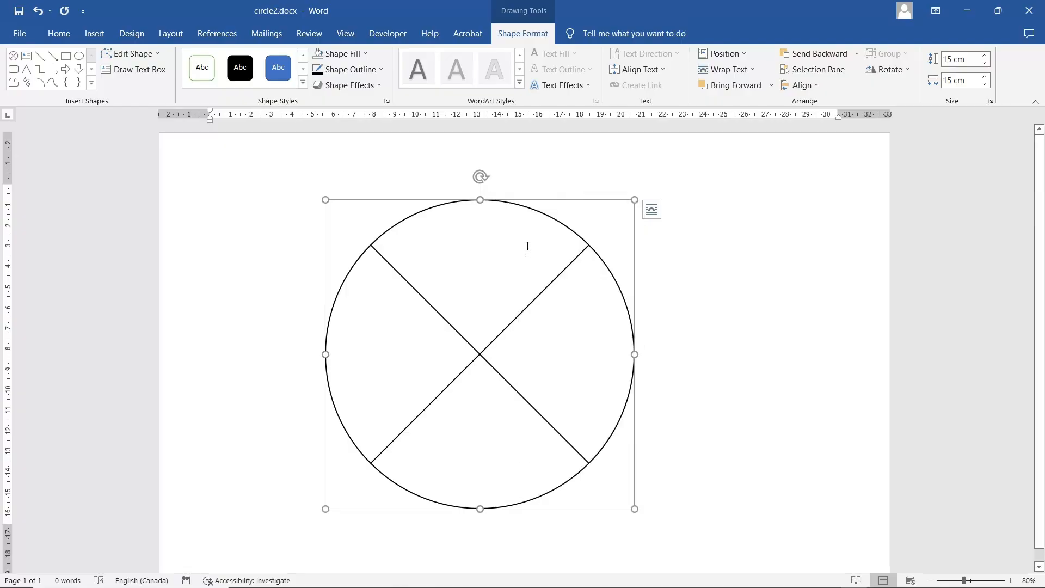
left_click(652, 209)
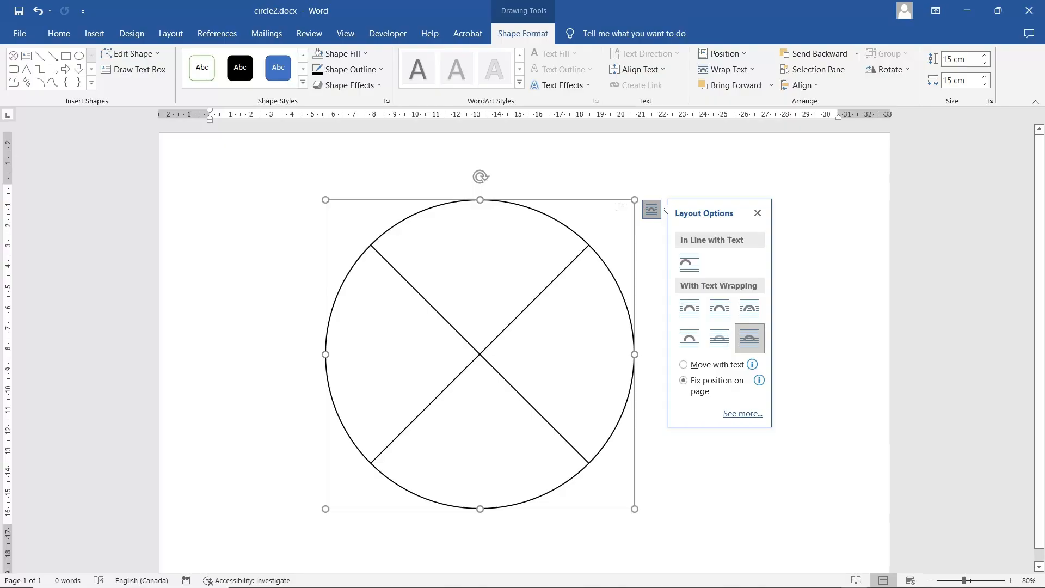
right_click(526, 211)
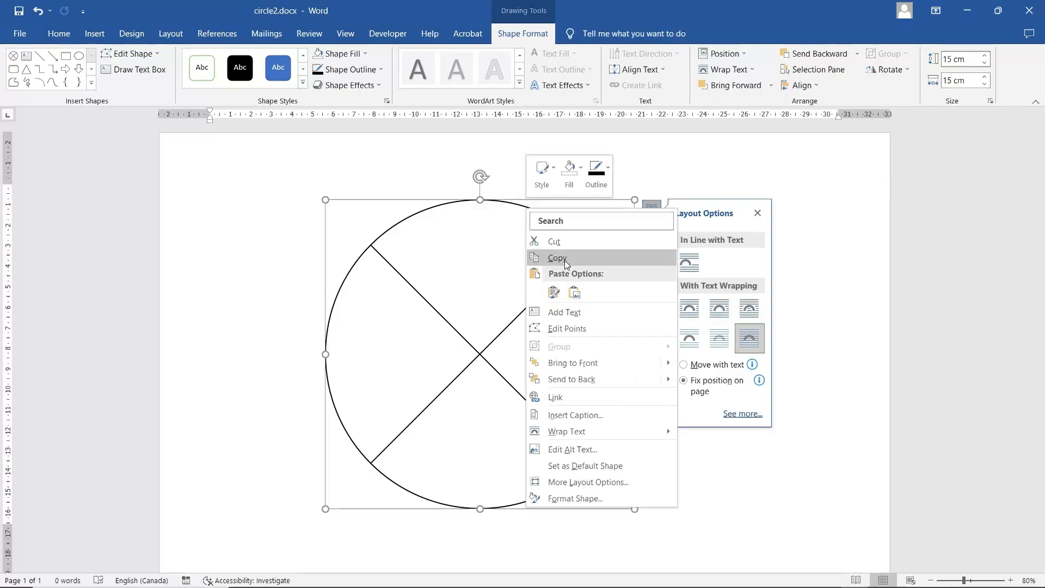
left_click(531, 256)
left_click(635, 180)
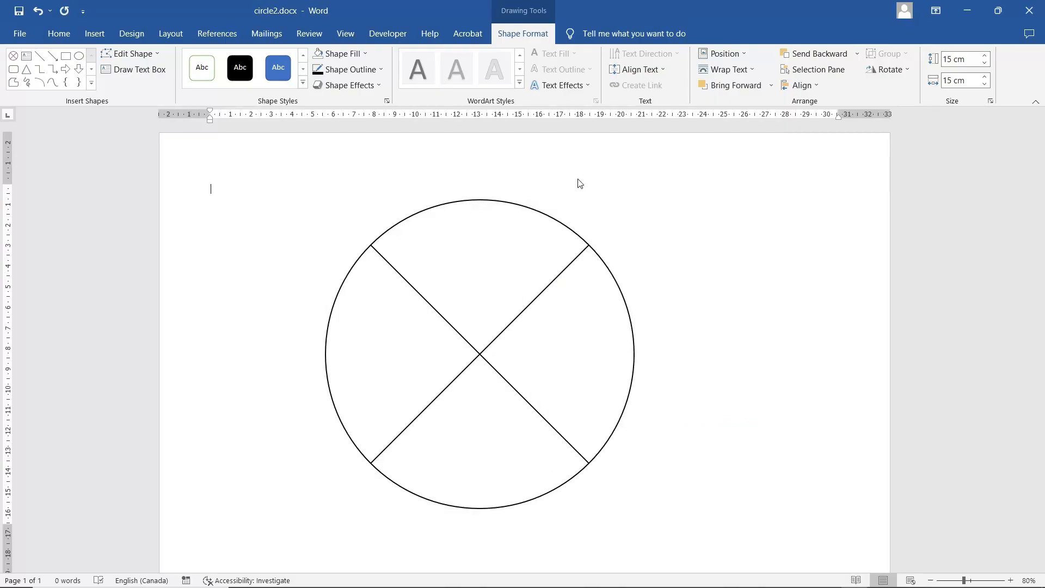
Step: Paste four copies of the 15 cm circle onto the page and deselect them
right_click(685, 325)
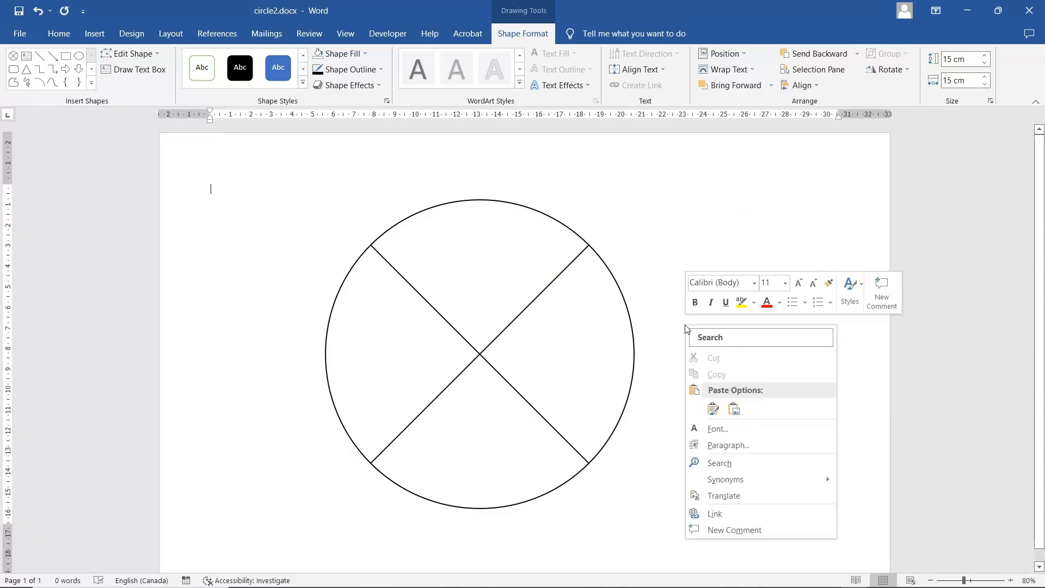
left_click(715, 414)
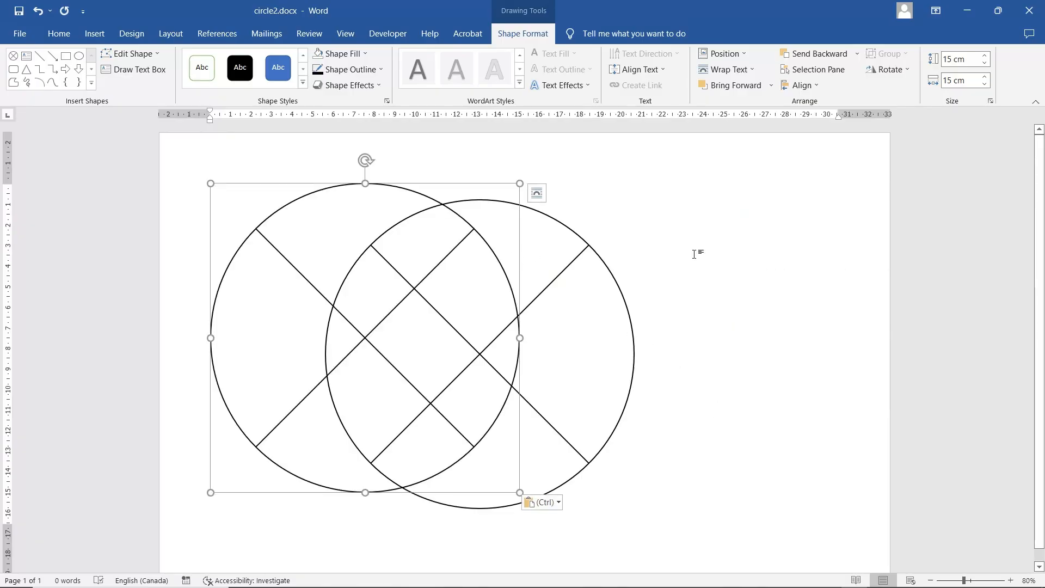
right_click(671, 281)
left_click(700, 367)
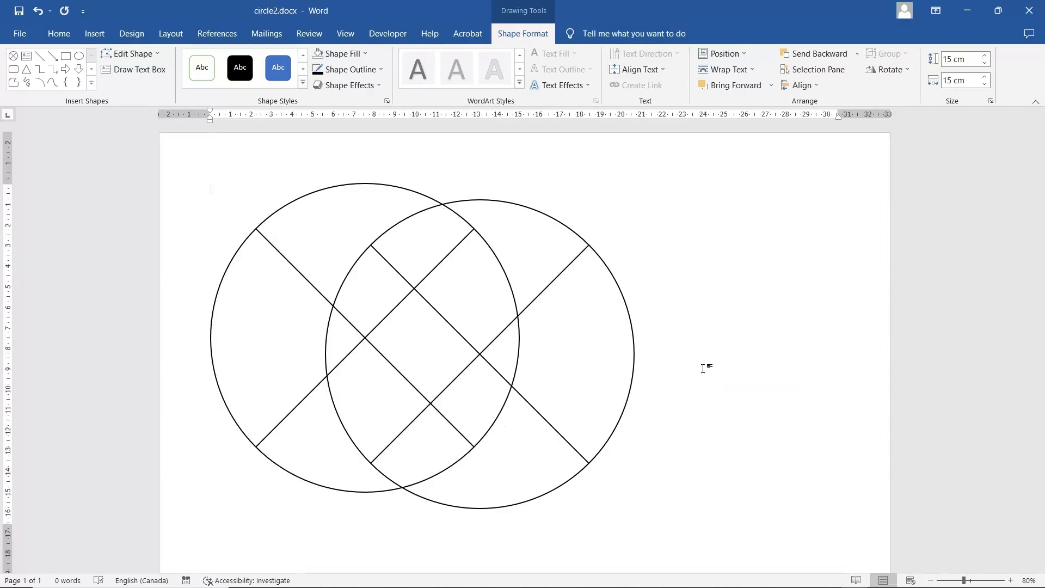
right_click(679, 310)
left_click(709, 398)
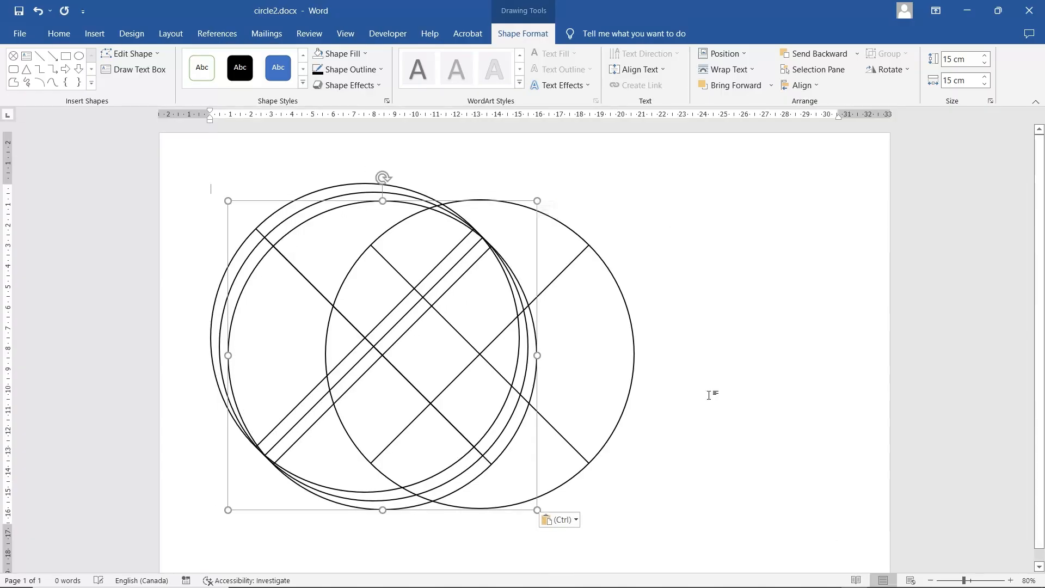
right_click(671, 303)
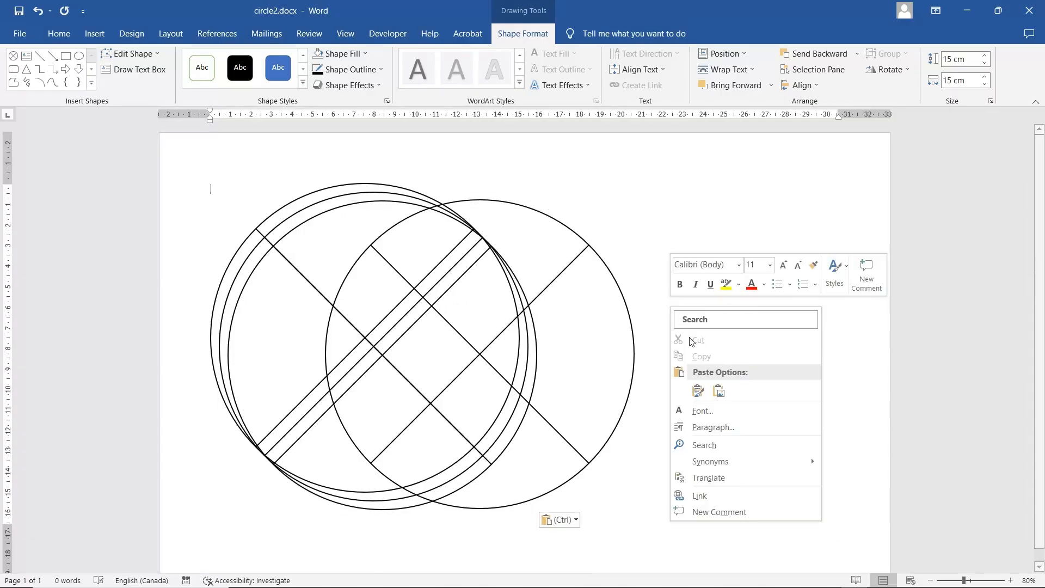
left_click(698, 389)
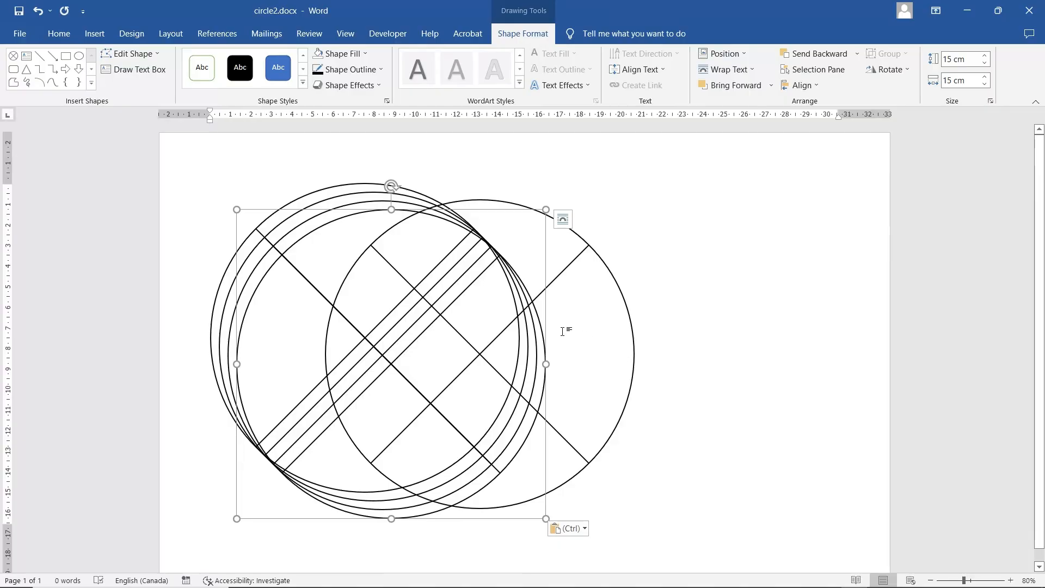
left_click(698, 310)
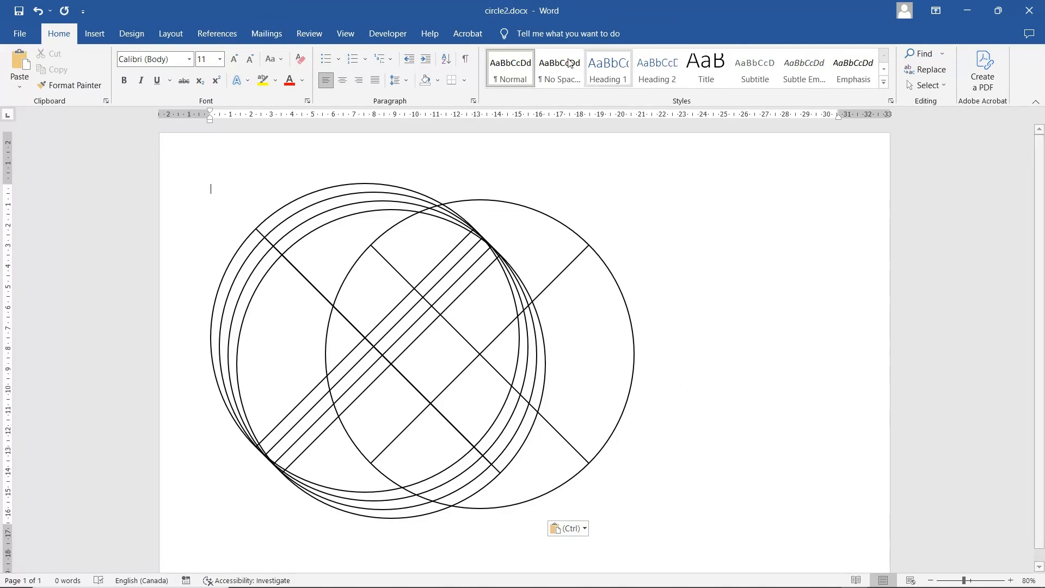
Step: Align all five Summing Junction circles with each other by center and middle, and move the stack about 4 cm to the right
left_click(527, 206)
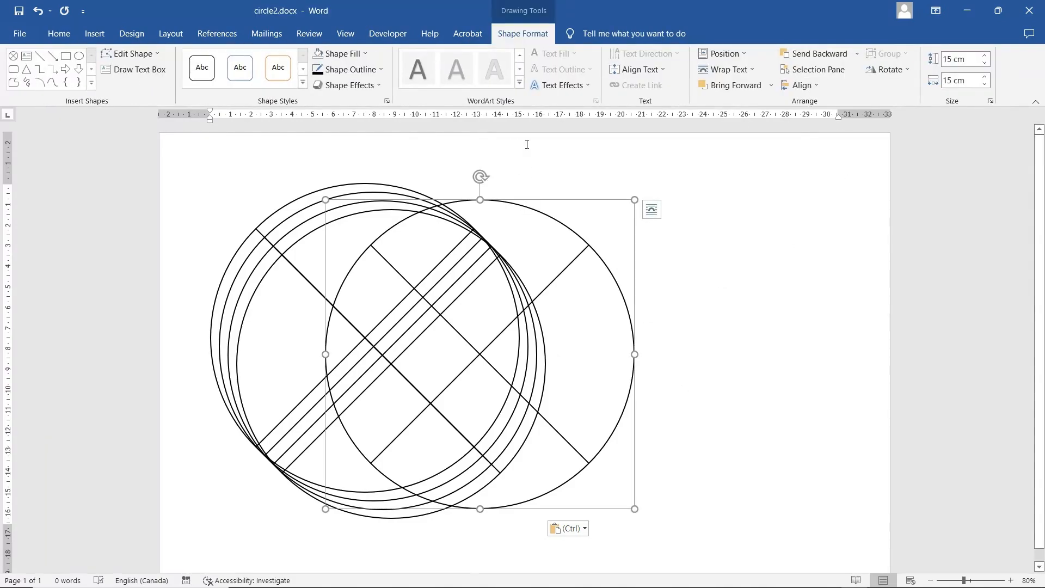
left_click(825, 71)
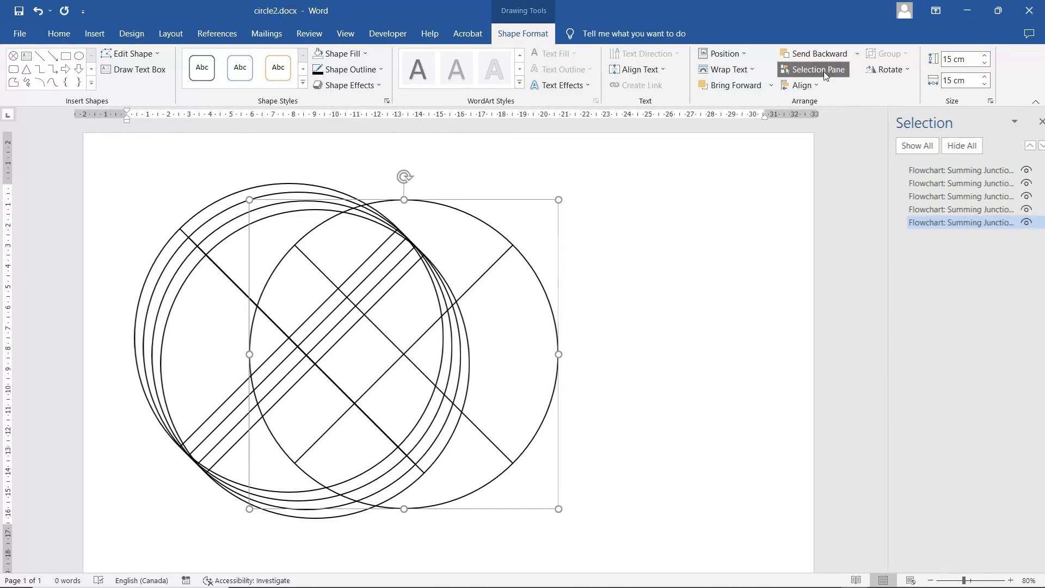
left_click(926, 210, "ctrl")
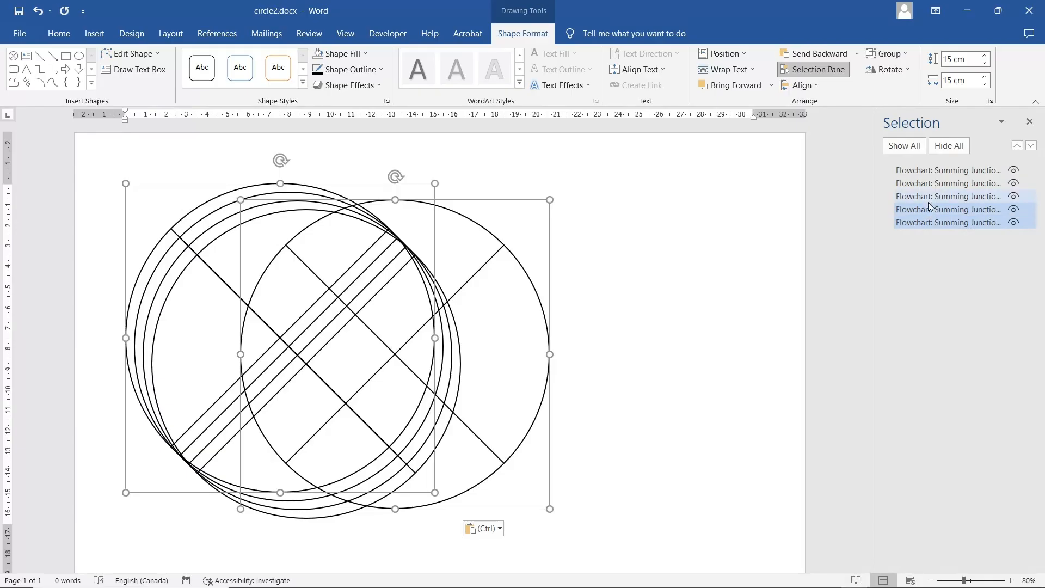
left_click(931, 196, "ctrl")
left_click(930, 182, "ctrl")
left_click(931, 170, "ctrl")
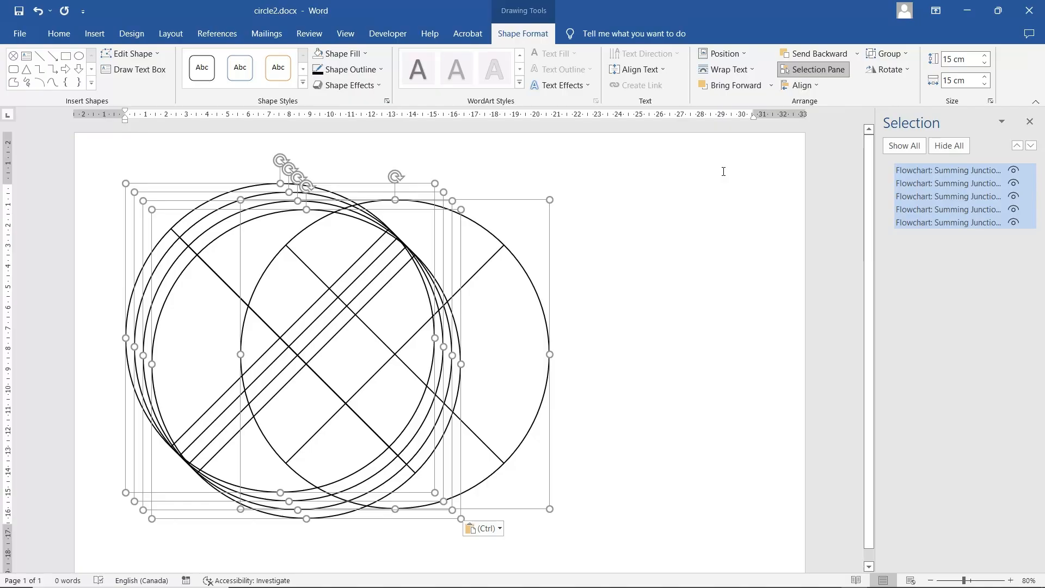
left_click(798, 86)
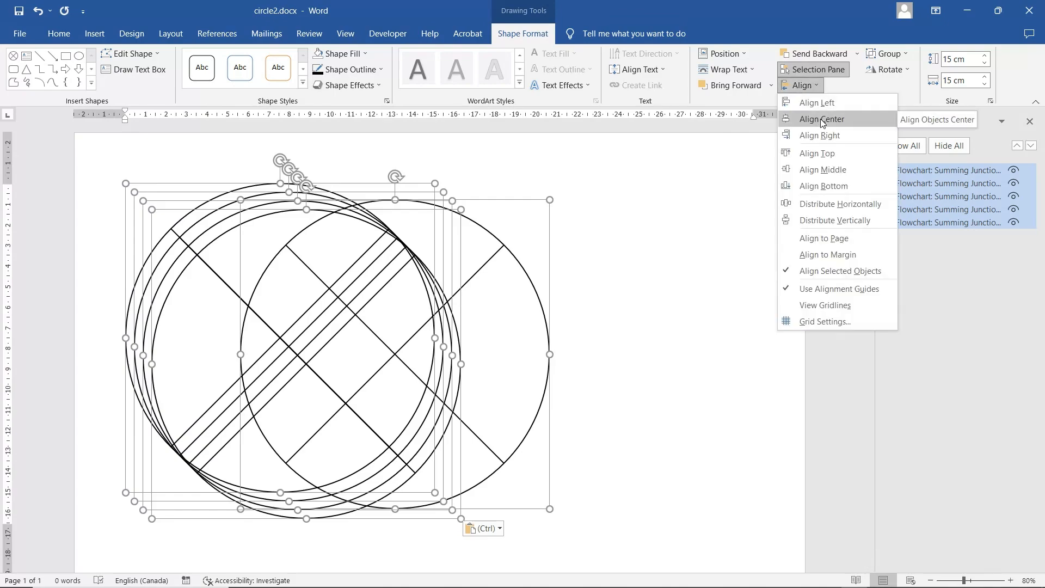
left_click(821, 119)
left_click(808, 86)
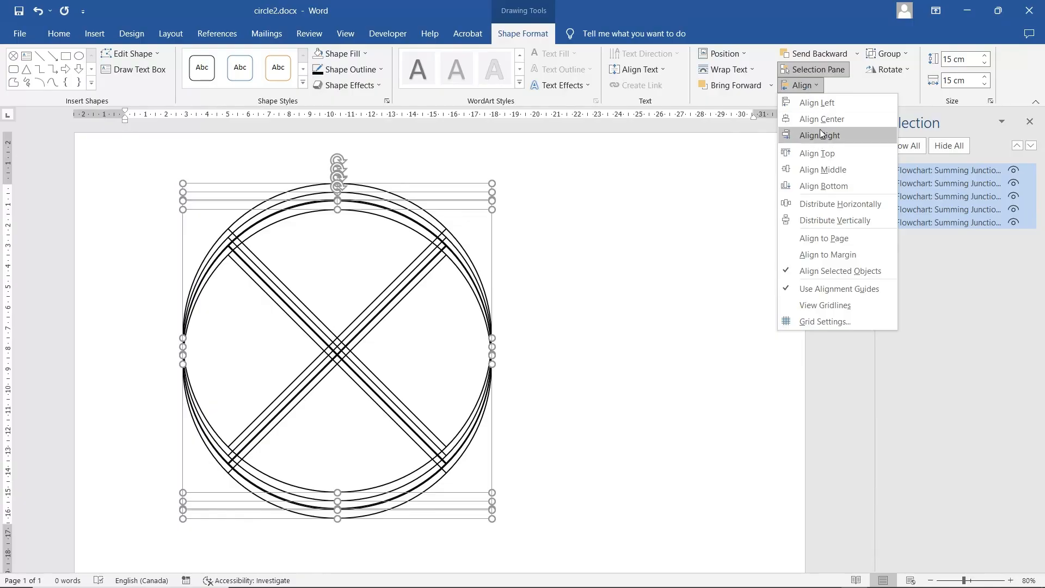
left_click(823, 170)
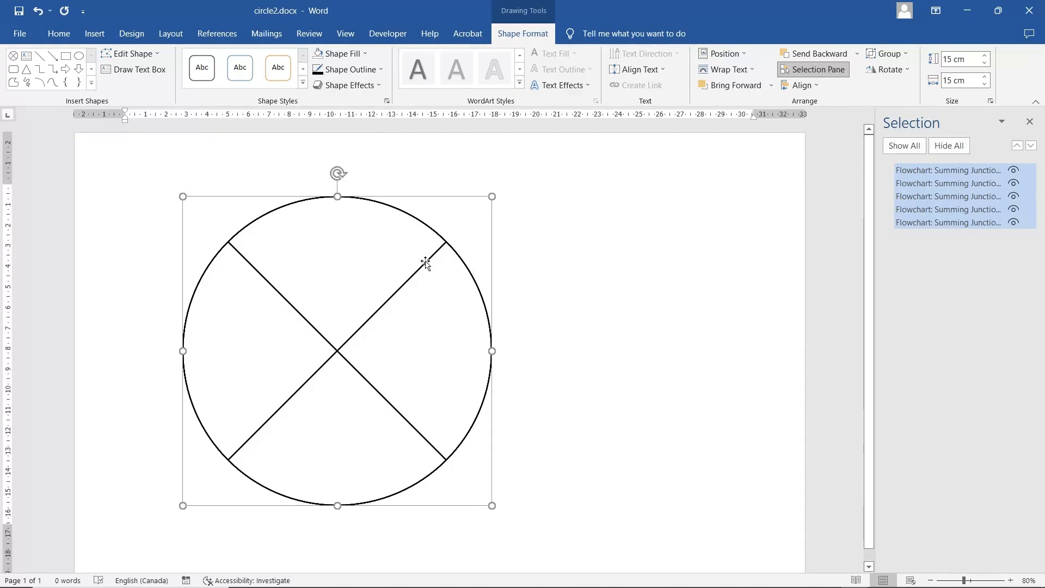
left_click_drag(427, 263, 512, 267)
left_click(621, 245)
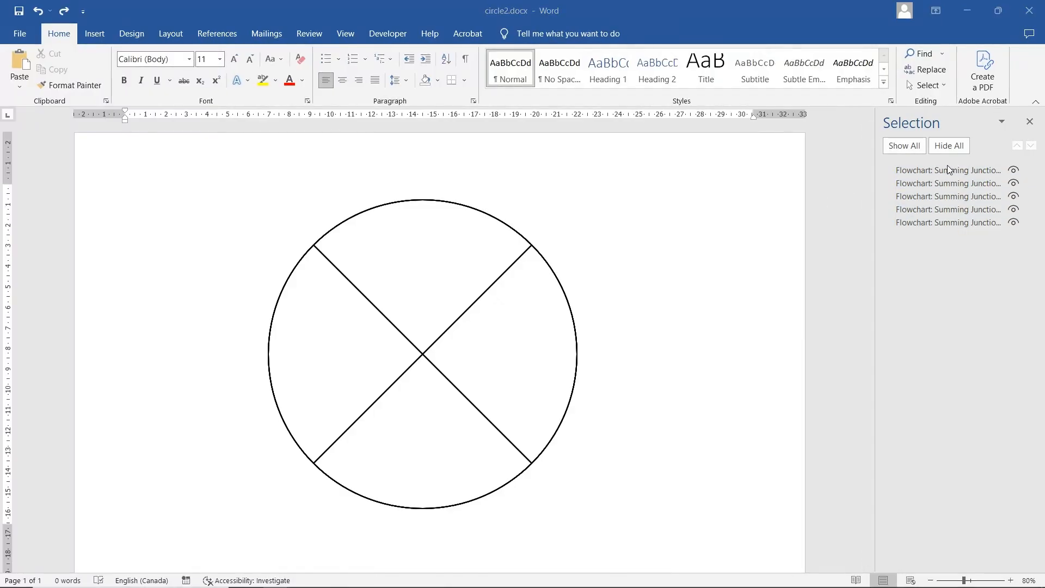
Step: Select the first Summing Junction shape in the object list and set its rotation to 18°
left_click(944, 170)
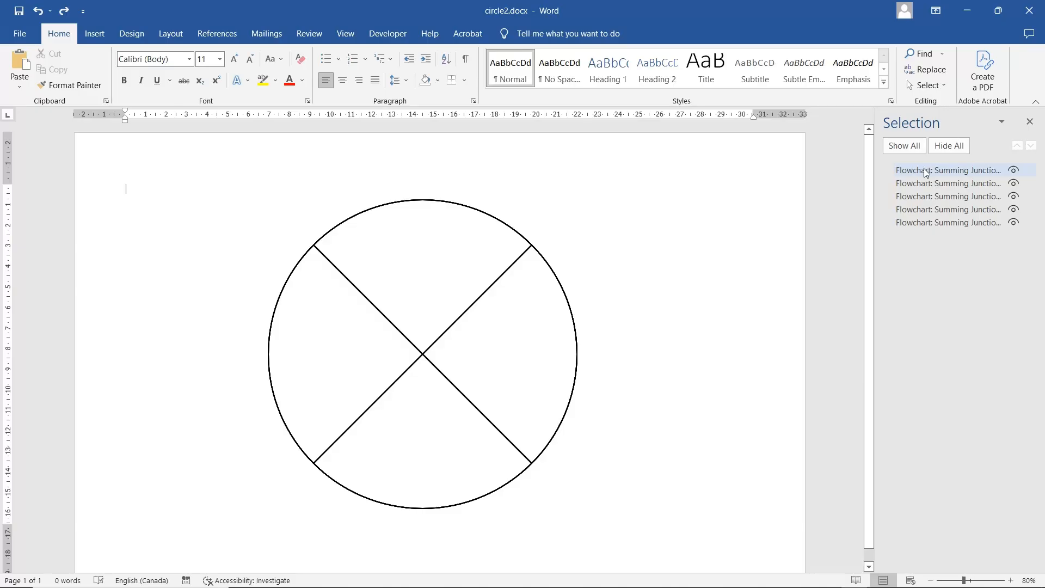
left_click(974, 169)
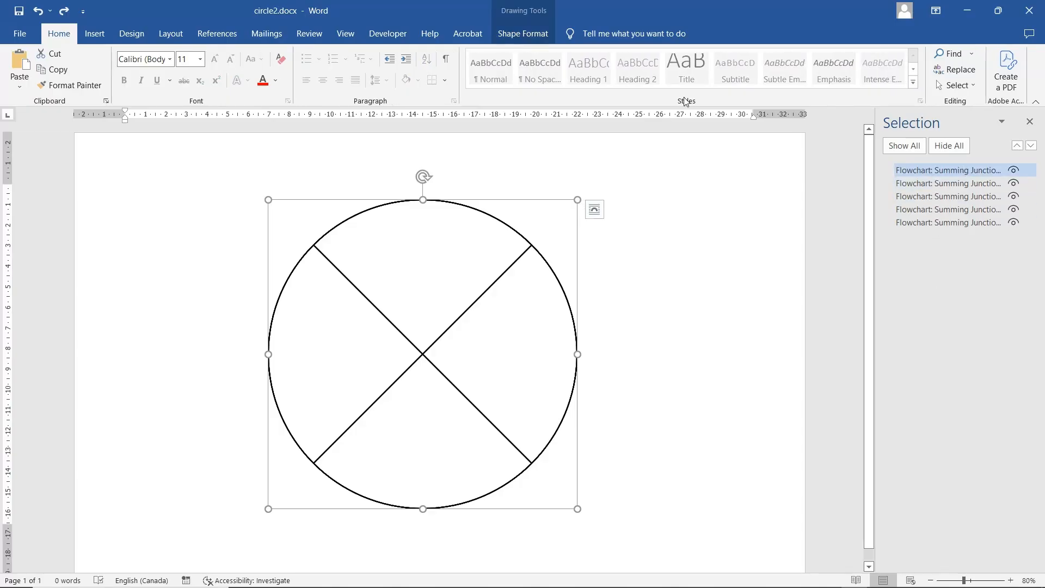
left_click(531, 35)
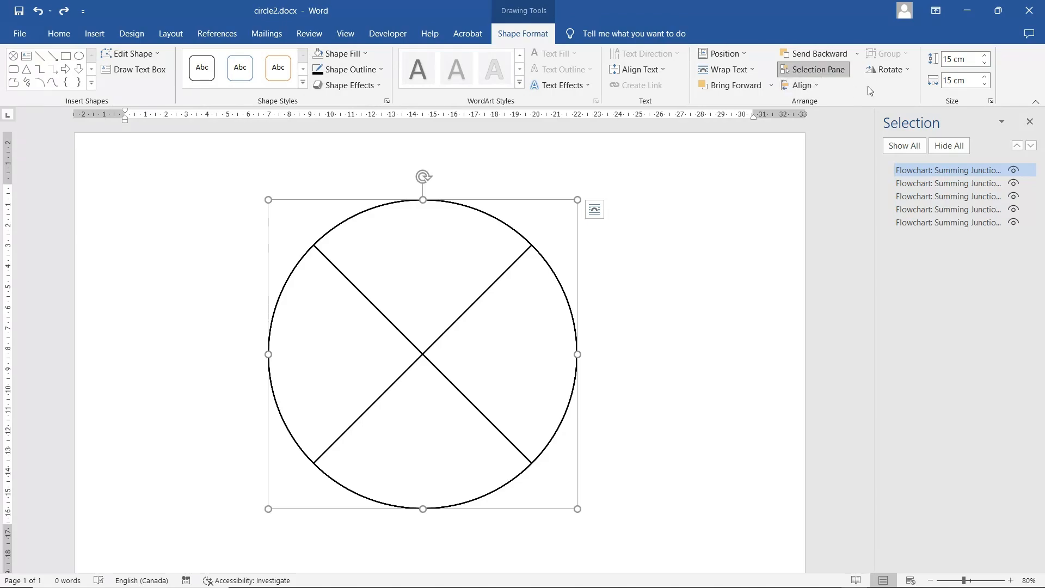
left_click(886, 69)
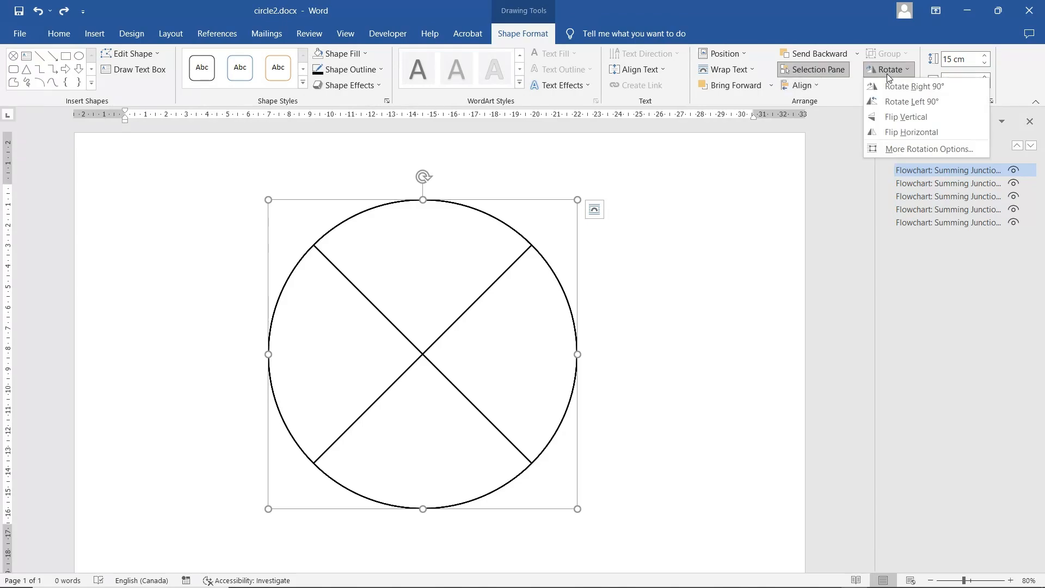
left_click(907, 148)
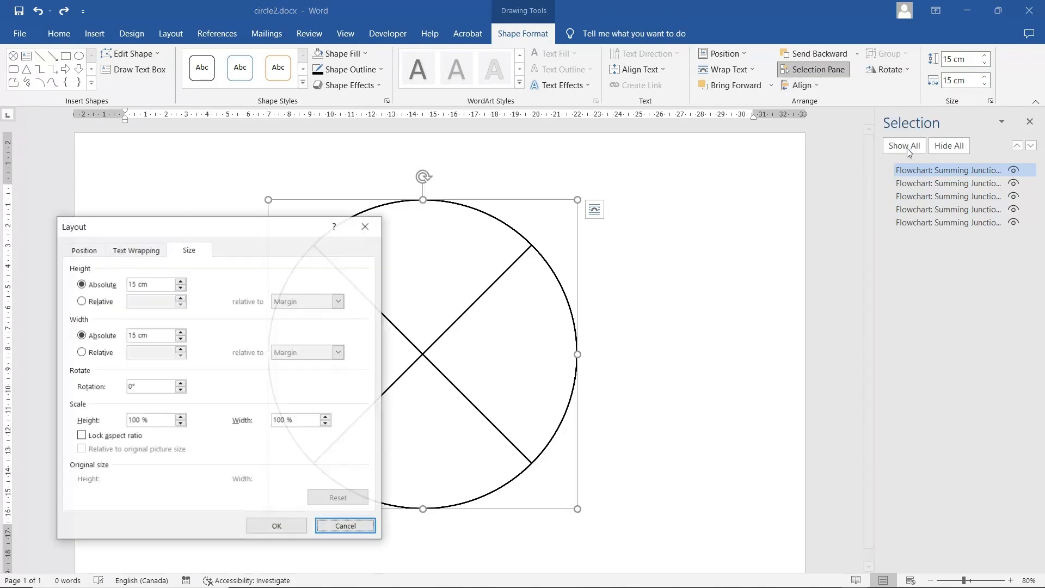
left_click(143, 388)
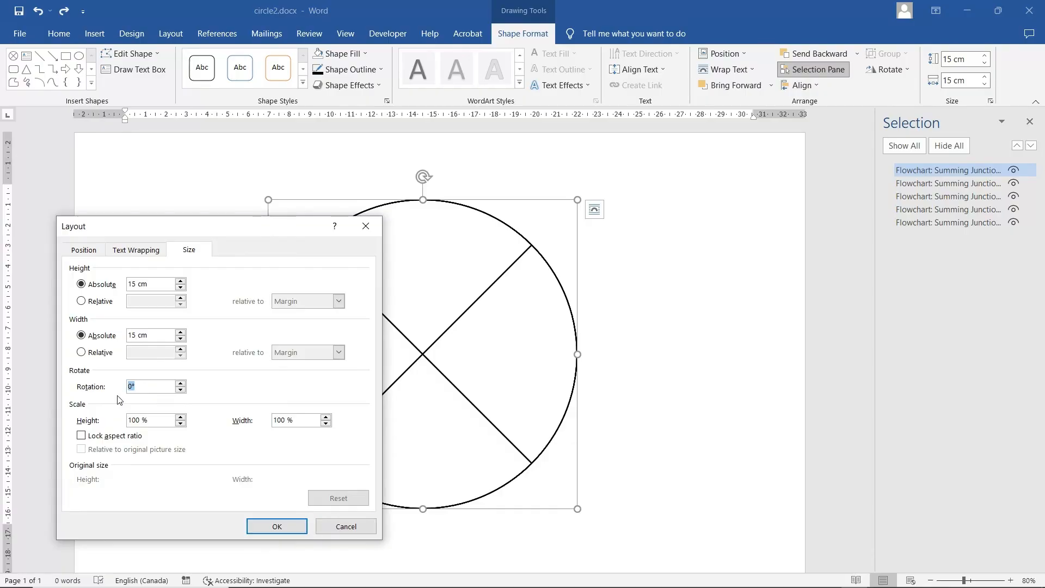
type("18")
left_click(254, 526)
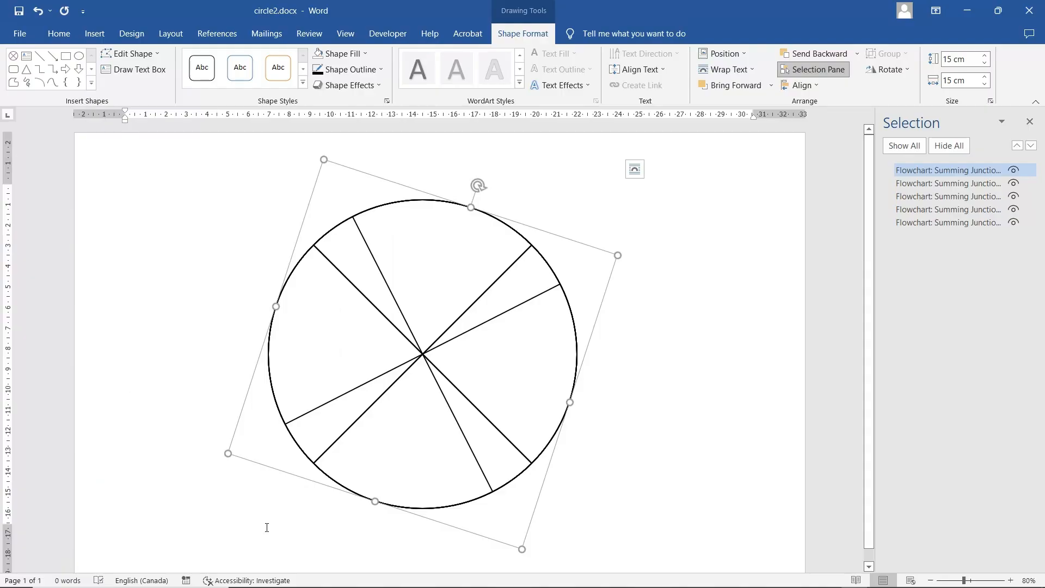
Step: Select the second Summing Junction shape in the object list and set its rotation to 36°
left_click(965, 181)
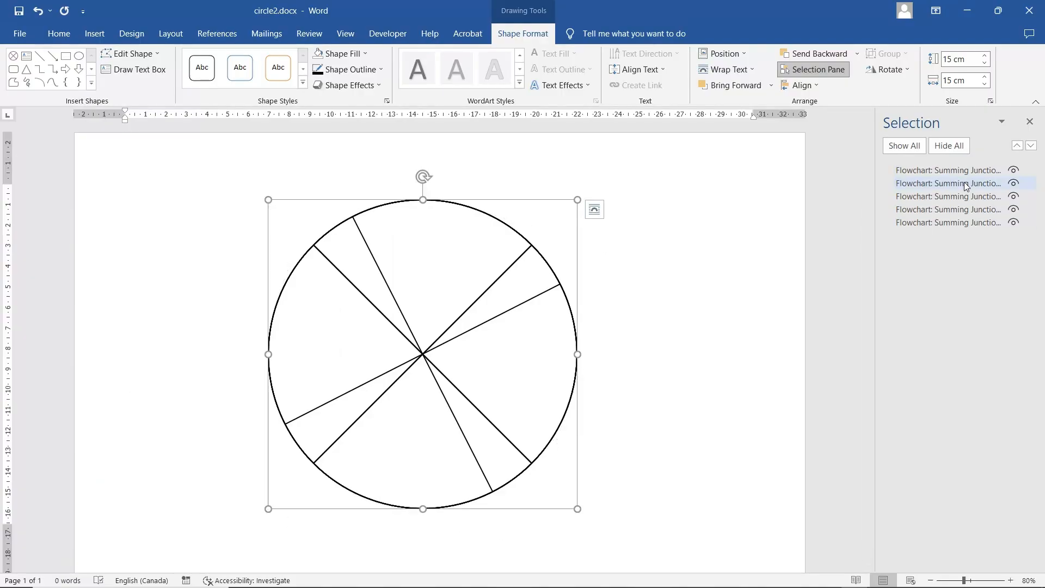
left_click(888, 69)
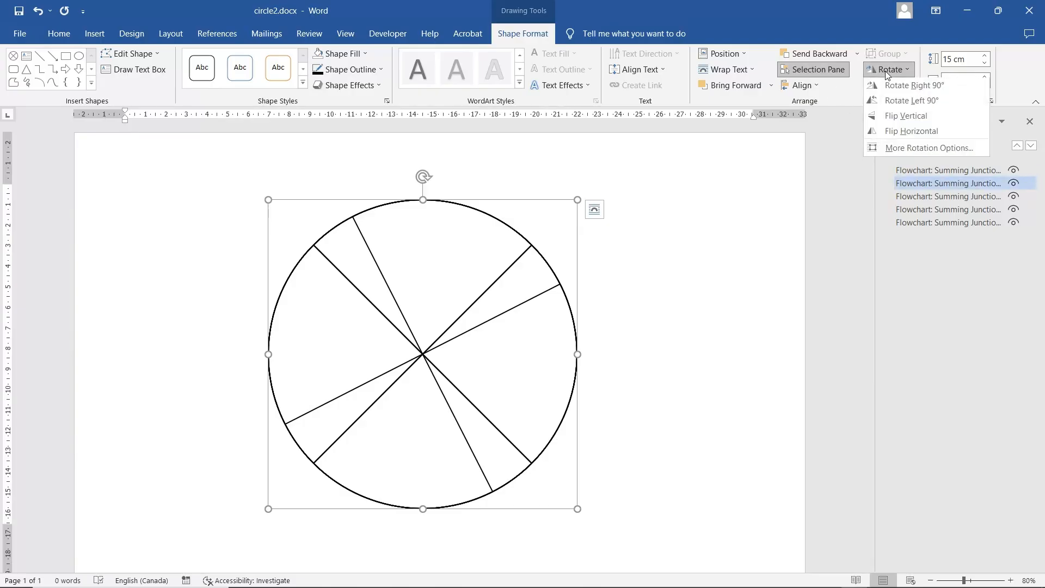
left_click(914, 149)
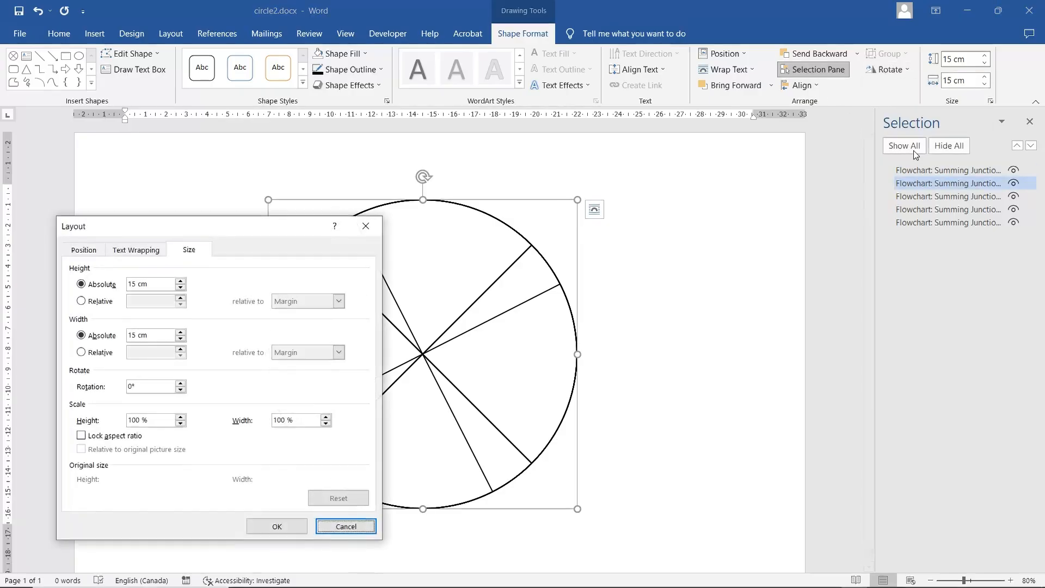
left_click(144, 387)
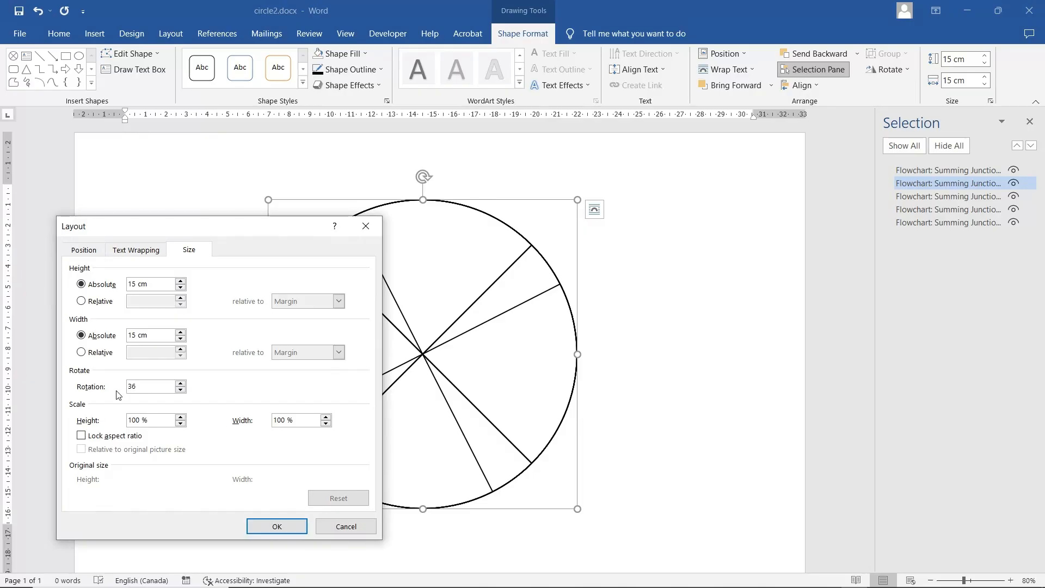
type("36")
left_click(276, 526)
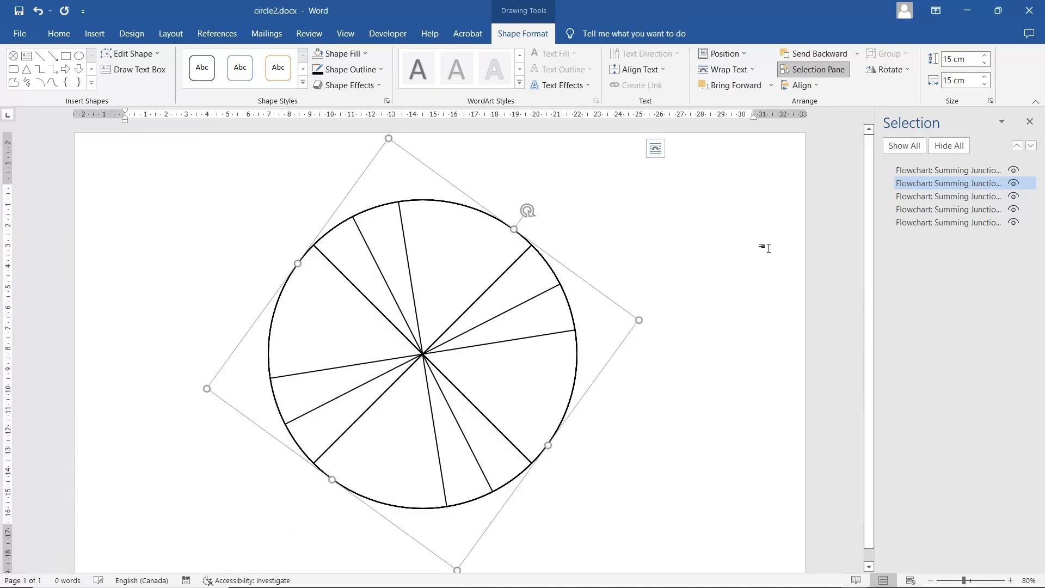
Step: Select the third Summing Junction shape in the object list and set its rotation to 54°
left_click(947, 196)
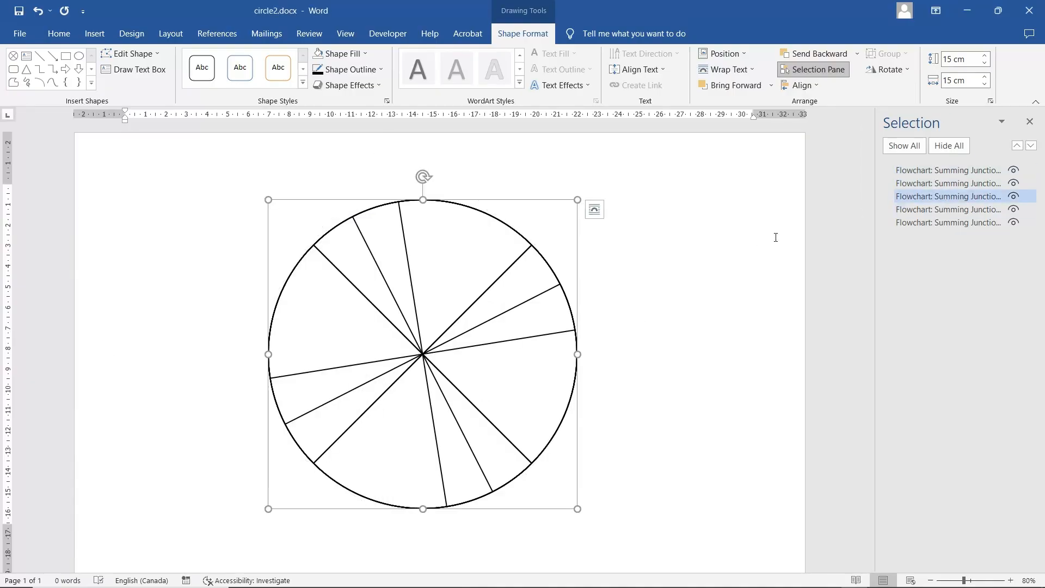
left_click(886, 70)
left_click(915, 148)
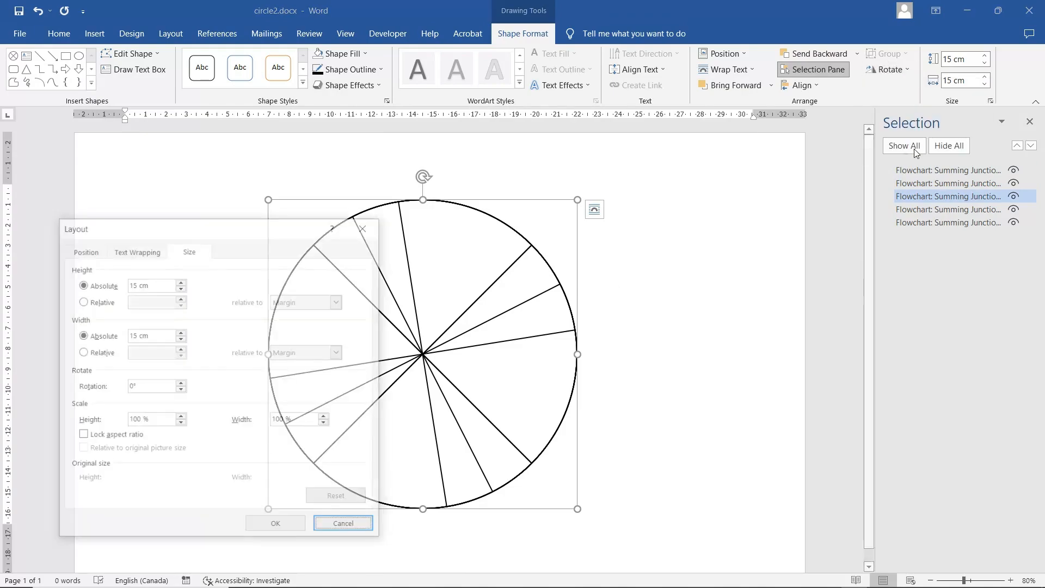
left_click(145, 387)
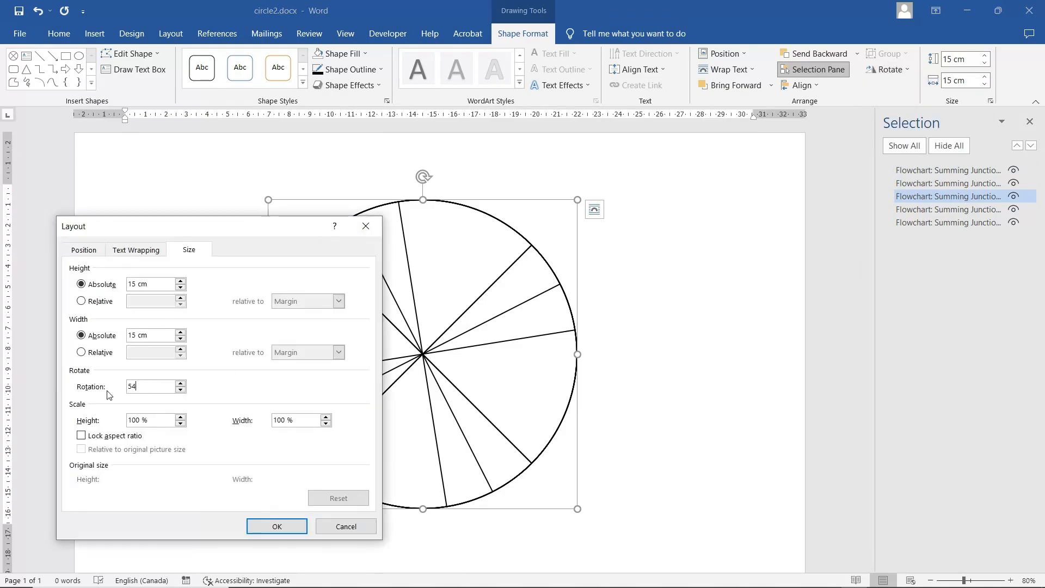
left_click(249, 530)
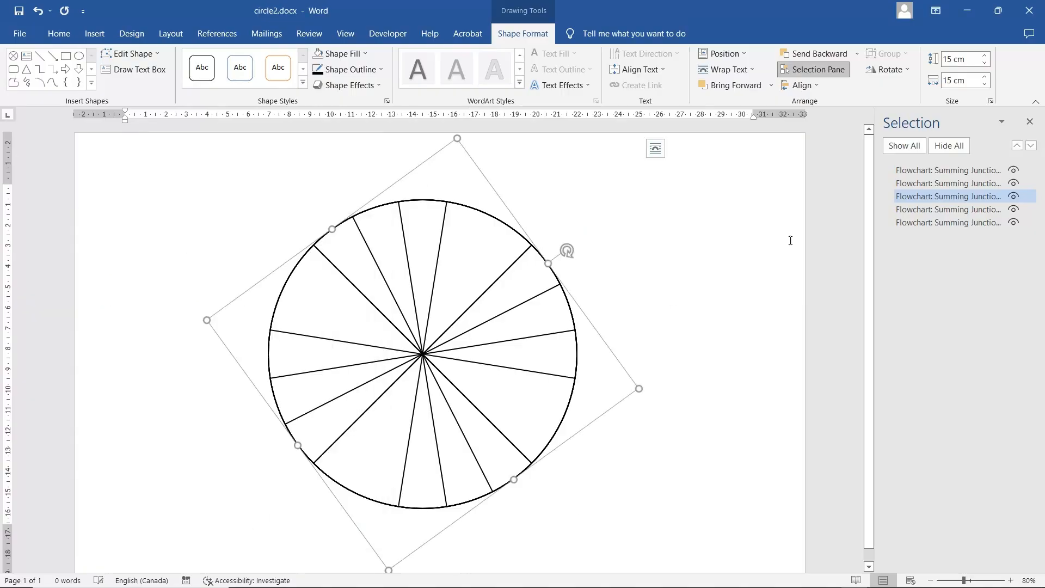
Step: Select the fourth Summing Junction shape in the object list and set its rotation to 72°
left_click(955, 207)
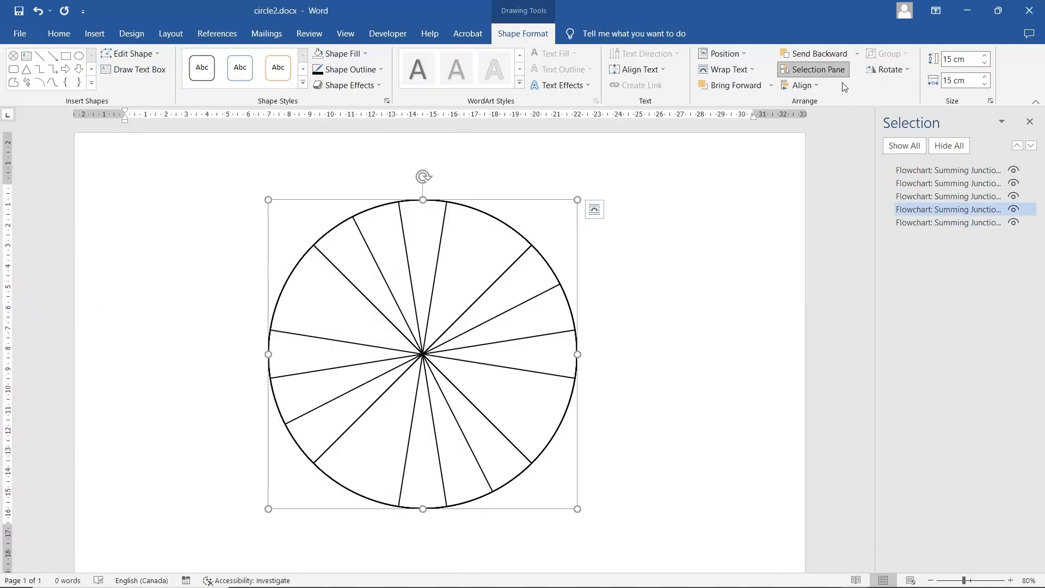
left_click(887, 69)
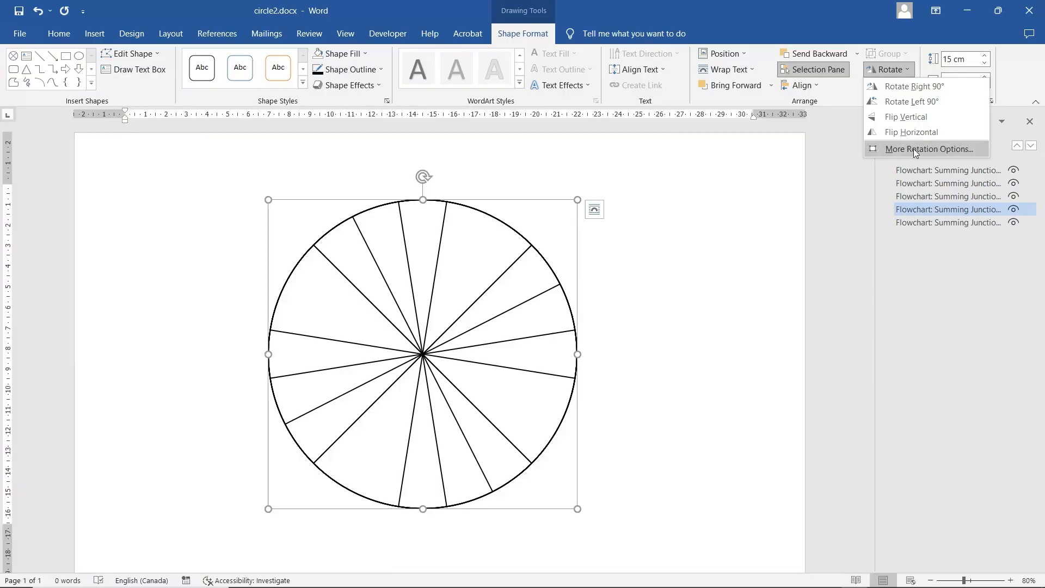
left_click(913, 149)
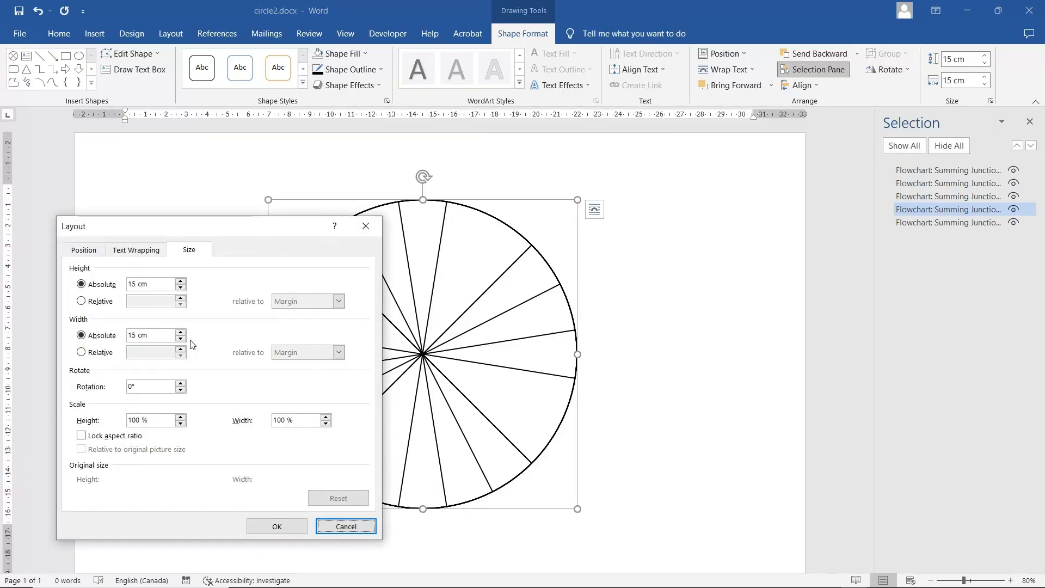
double_click(148, 387)
type("72")
key("Return")
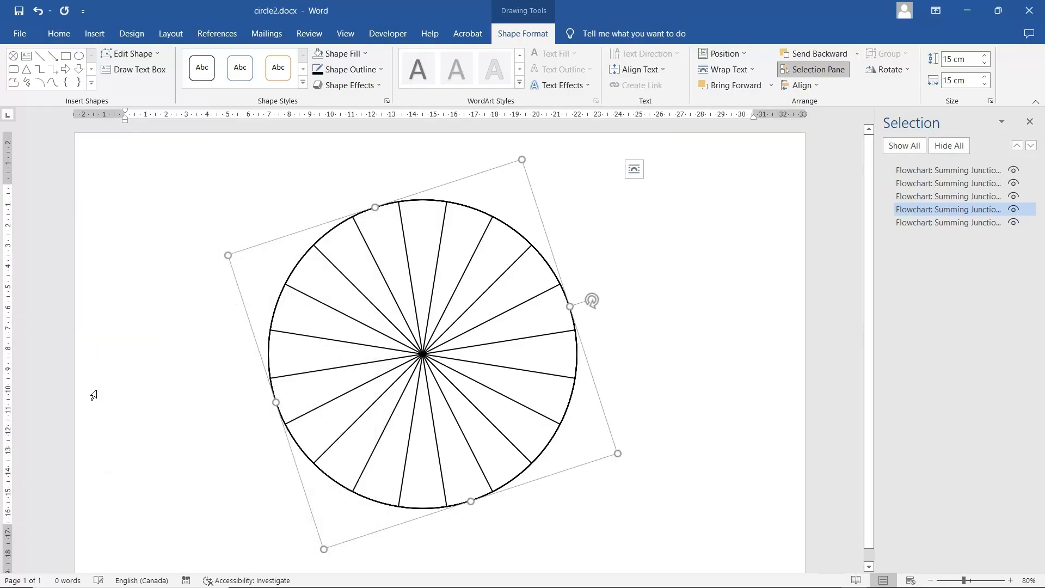
Step: Set the rotation of the fifth, last-listed Summing Junction shape to 90° and deselect it
left_click(977, 223)
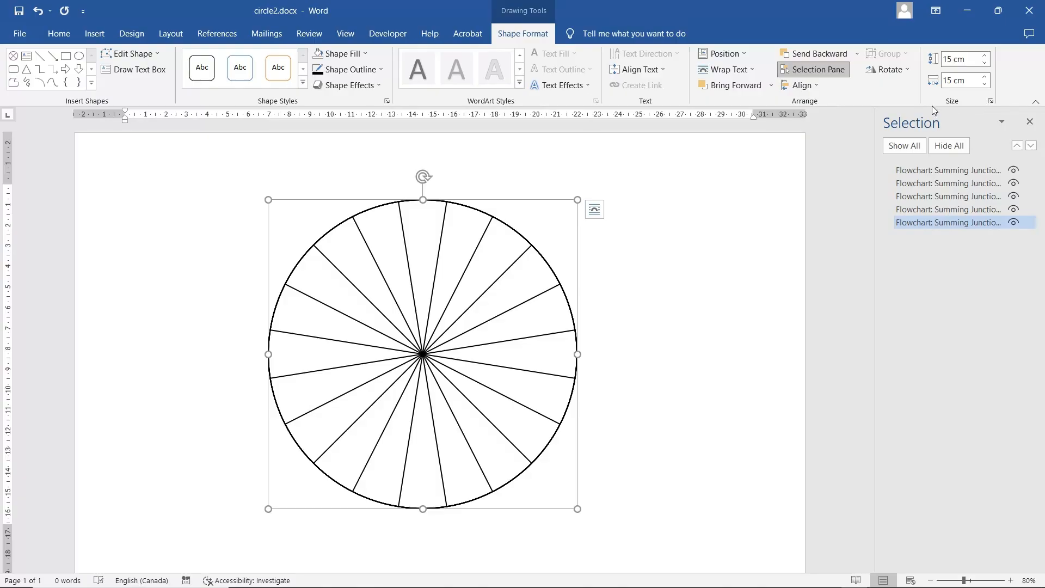
left_click(891, 70)
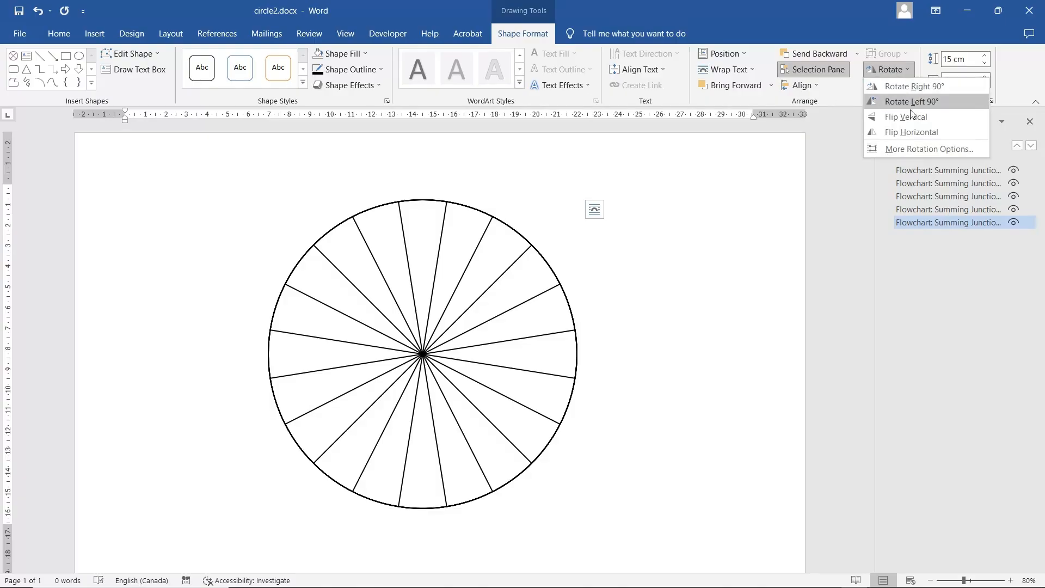
left_click(922, 149)
left_click_drag(151, 386, 95, 395)
type("90")
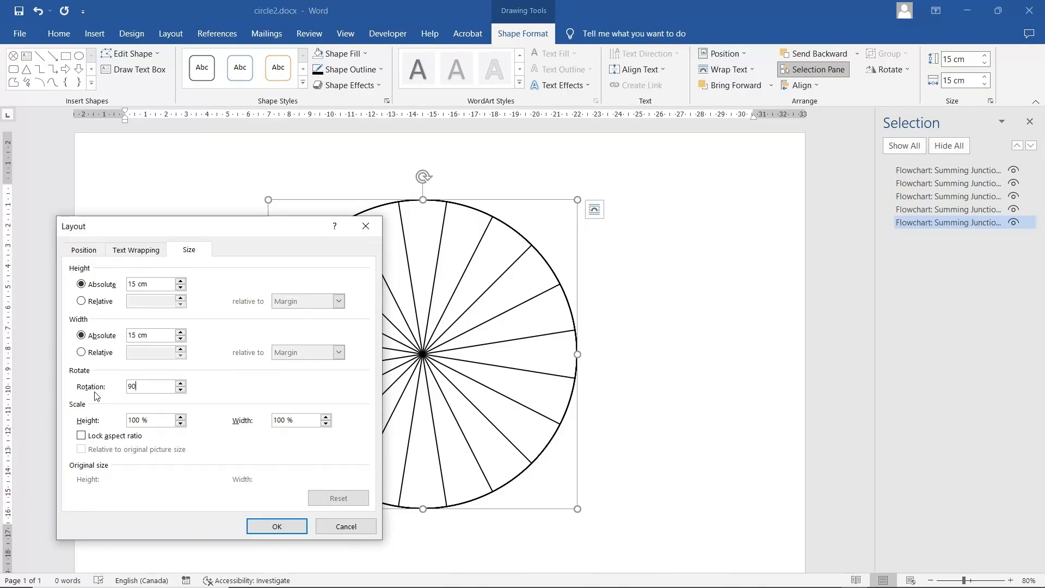
left_click(277, 527)
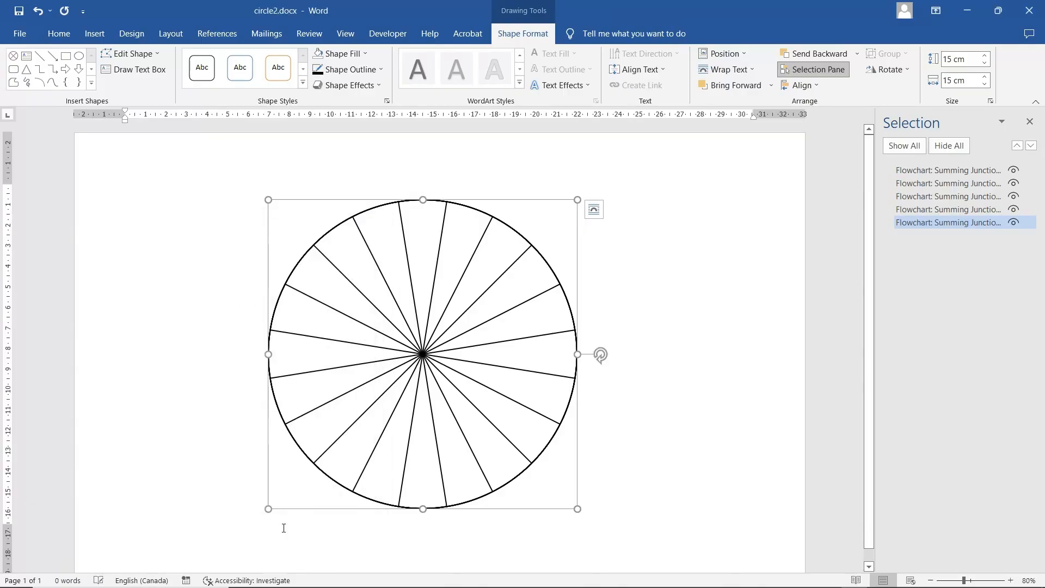
left_click(669, 423)
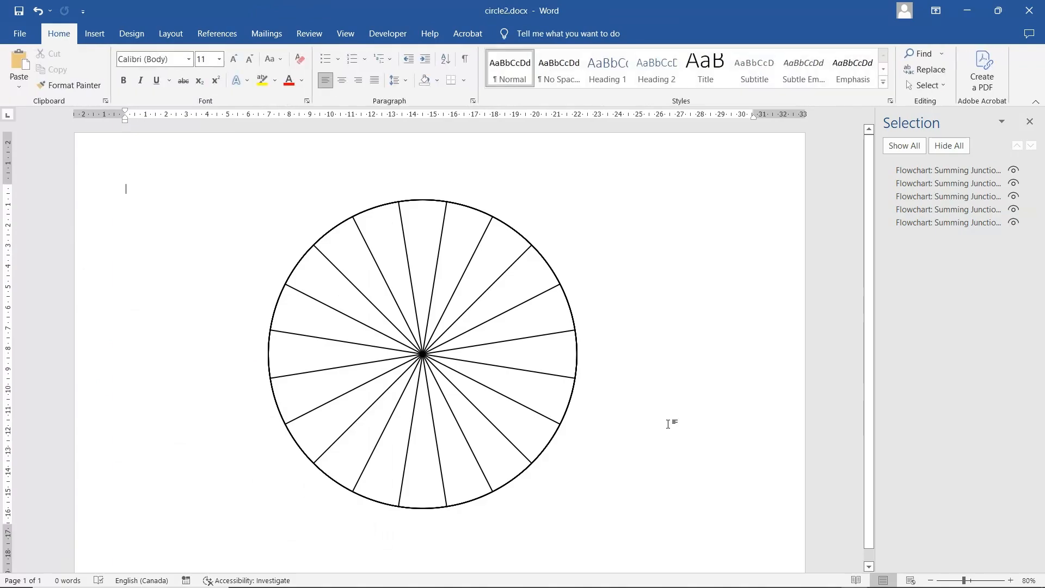